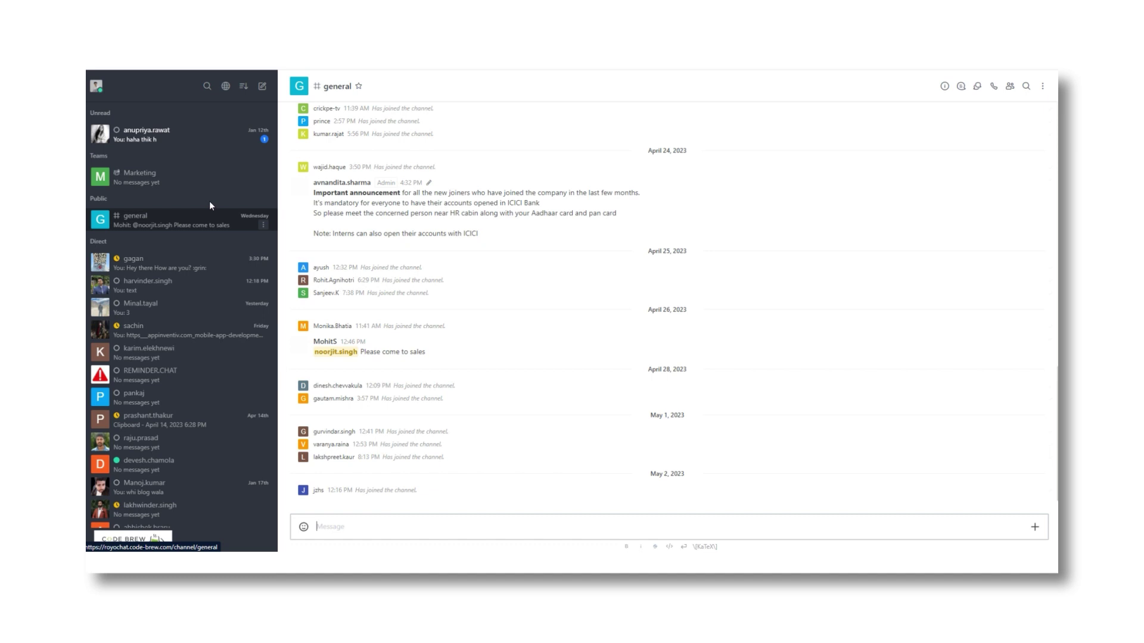
- Open the direct chat with gagan after briefly visiting other sidebar conversations
left_click(191, 175)
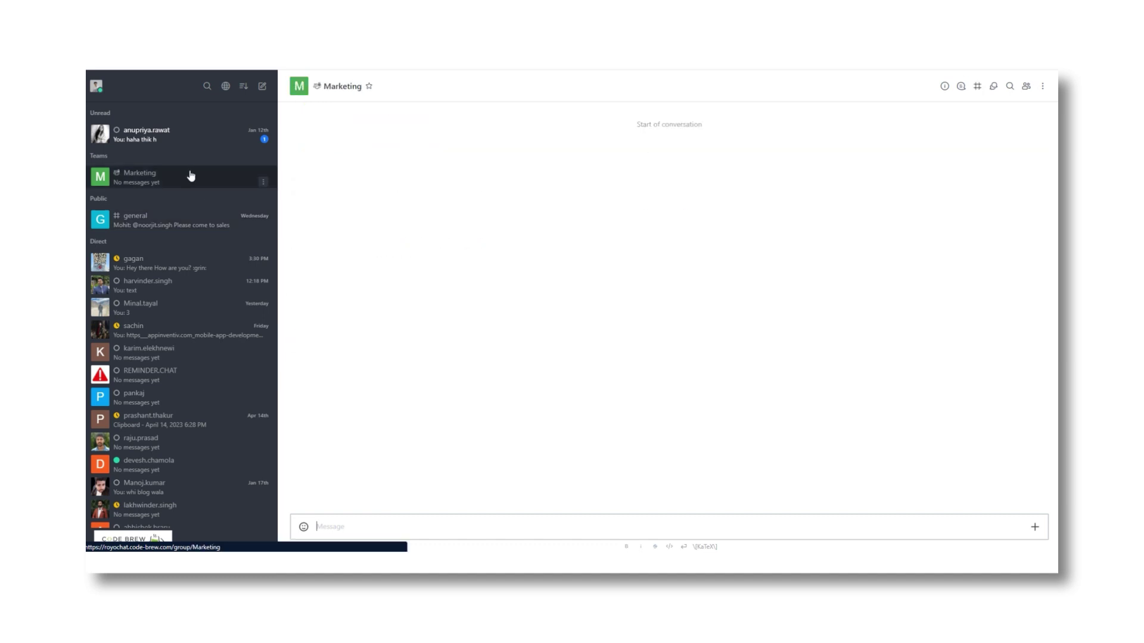
left_click(191, 217)
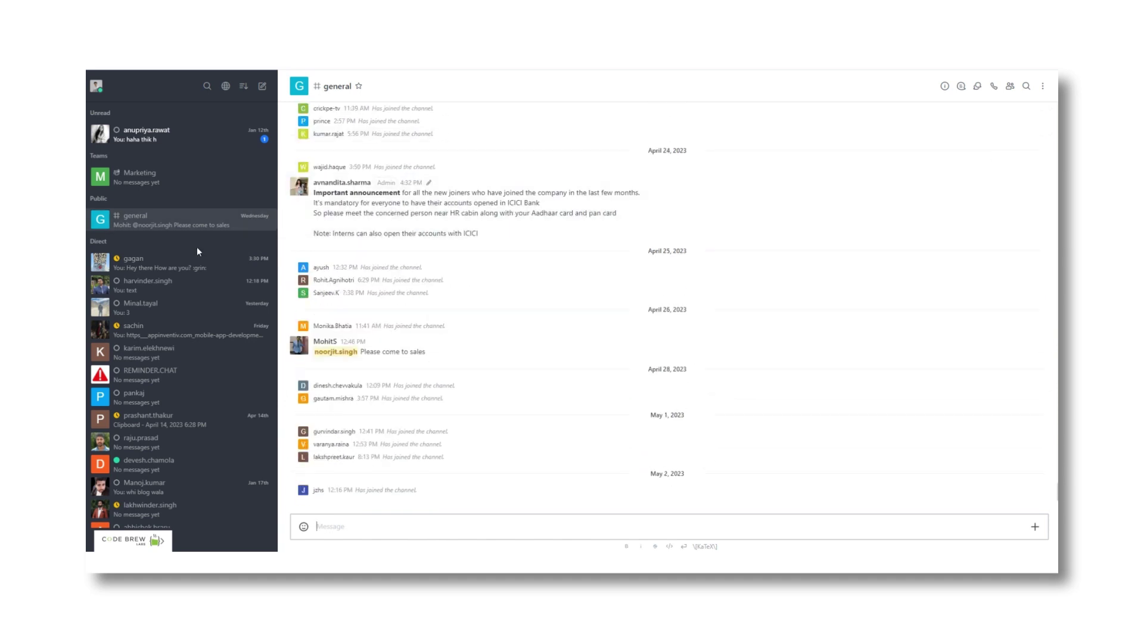
left_click(196, 262)
left_click(195, 307)
left_click(197, 262)
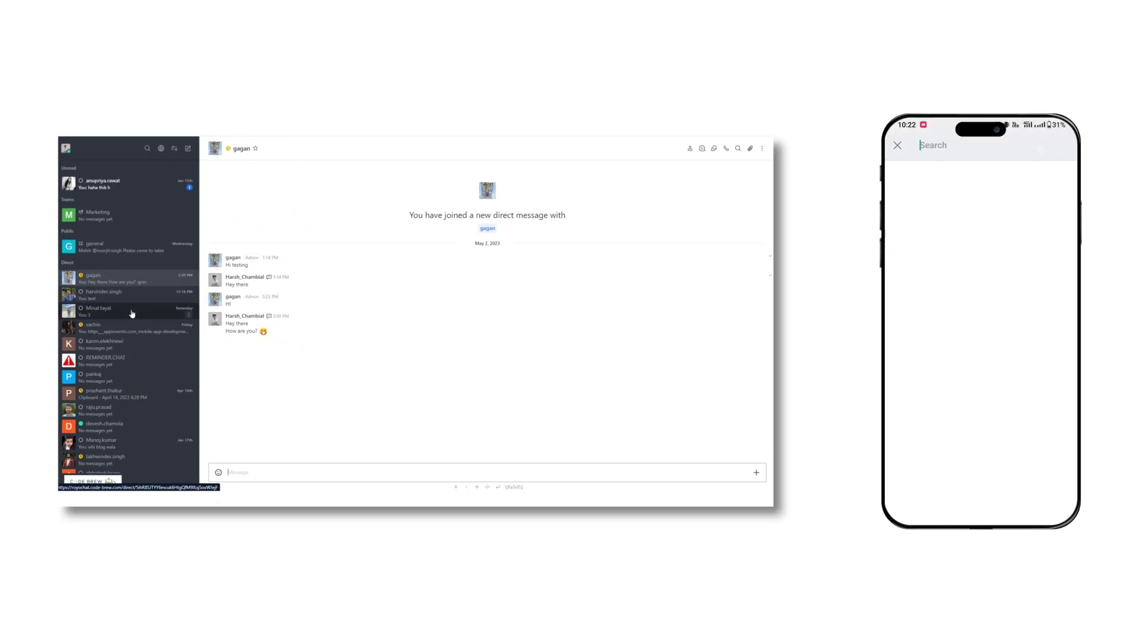
- Switch the sidebar list to Condensed view, then back to Extended
left_click(244, 86)
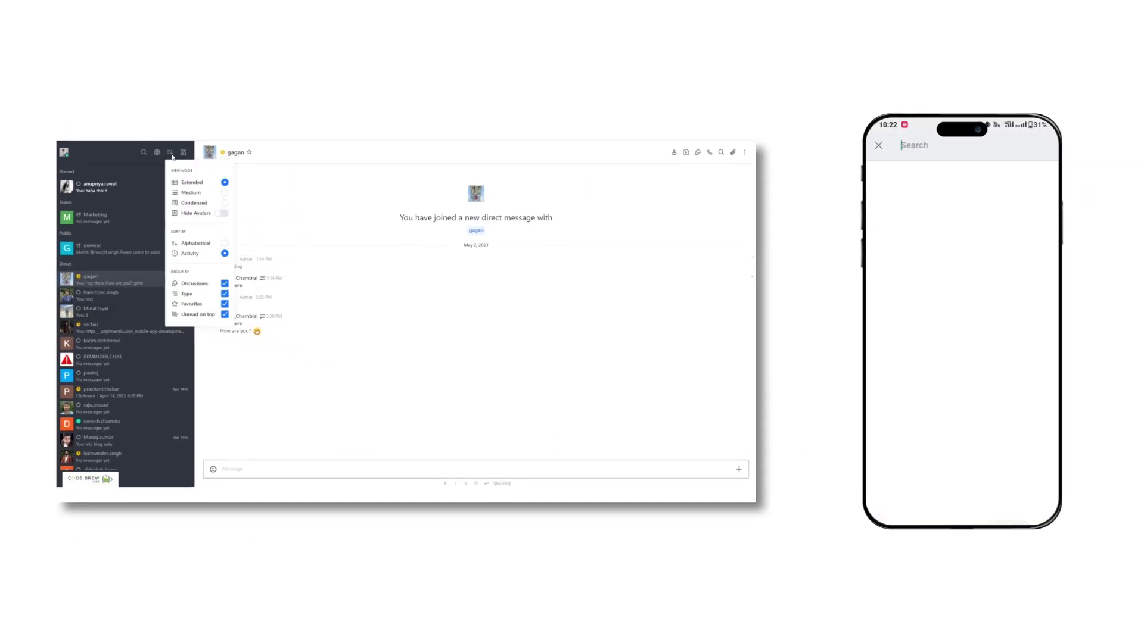
left_click(225, 203)
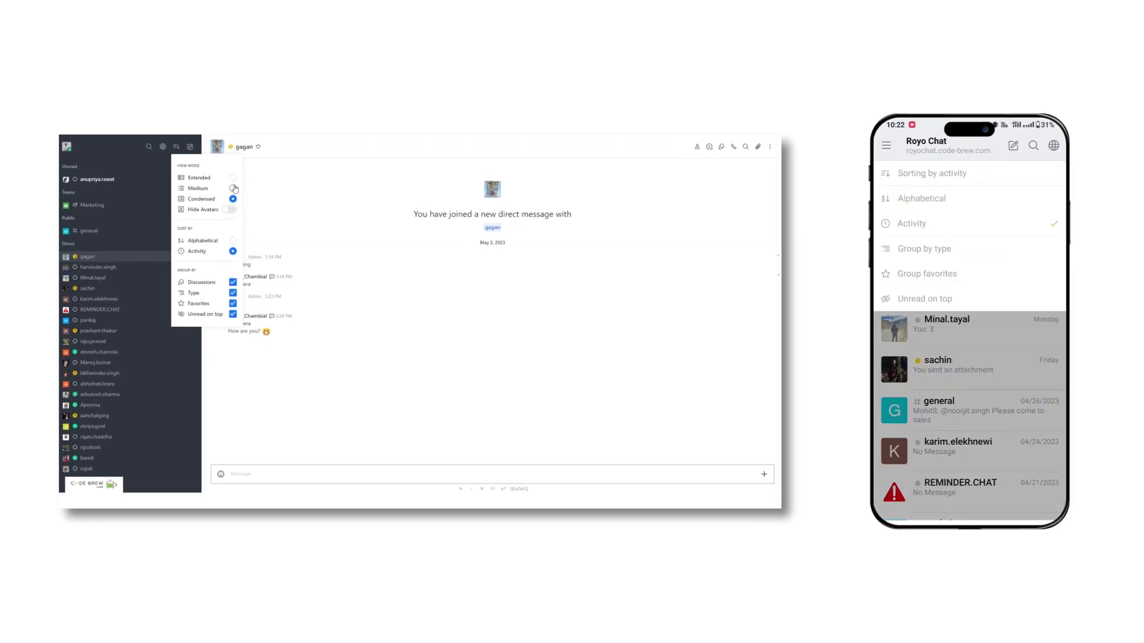
left_click(230, 179)
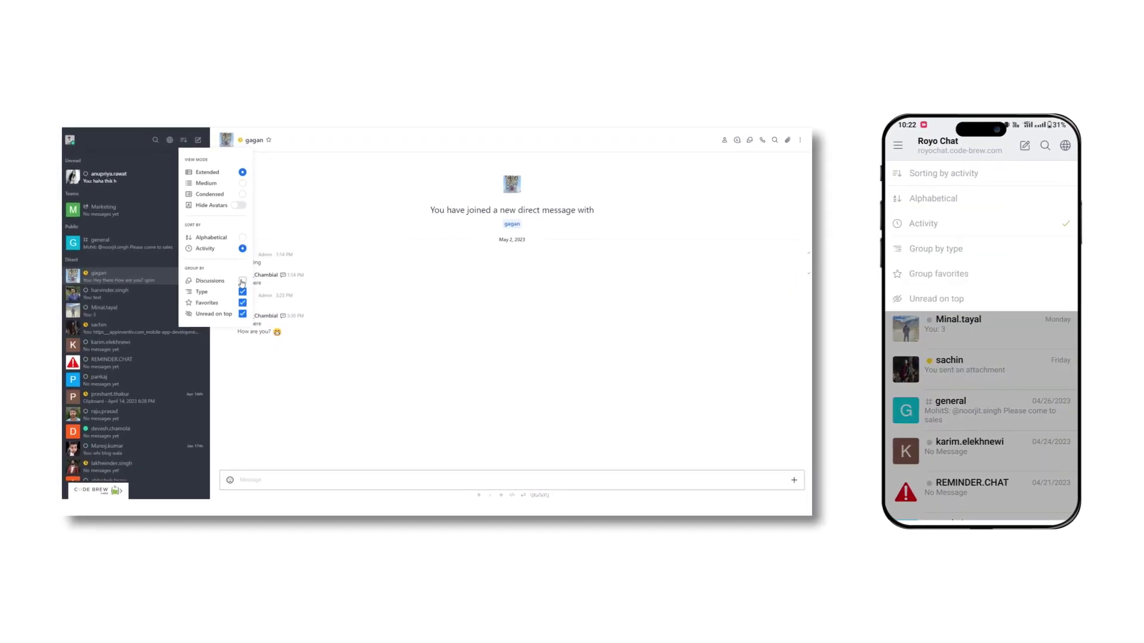
- Uncheck all sidebar grouping, then re-enable Discussions, Type and Favorites with Unread on top off
left_click(237, 314)
left_click(237, 303)
left_click(237, 293)
left_click(237, 281)
left_click(247, 280)
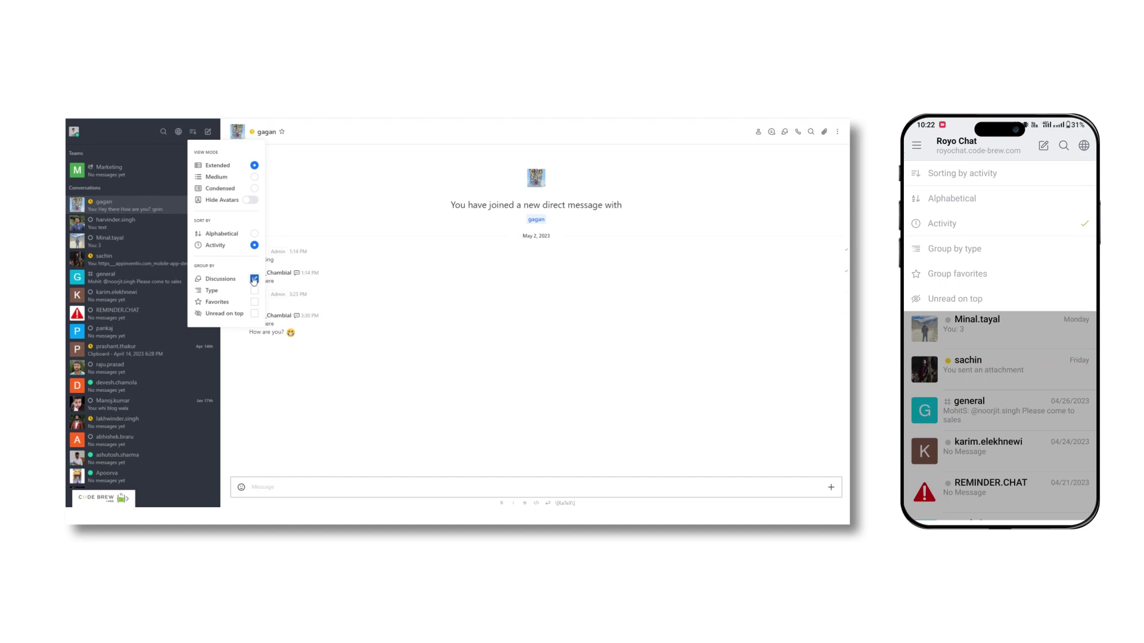
left_click(248, 292)
left_click(247, 303)
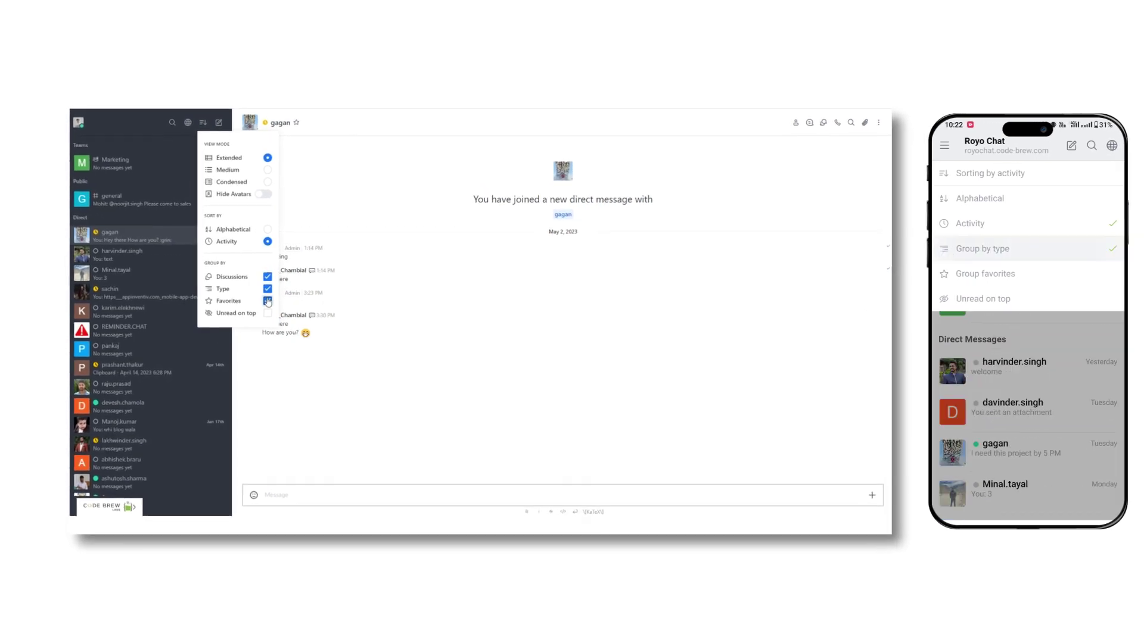
- Turn Unread on top back on, view the Directory's Users and Teams, and return to gagan
left_click(274, 313)
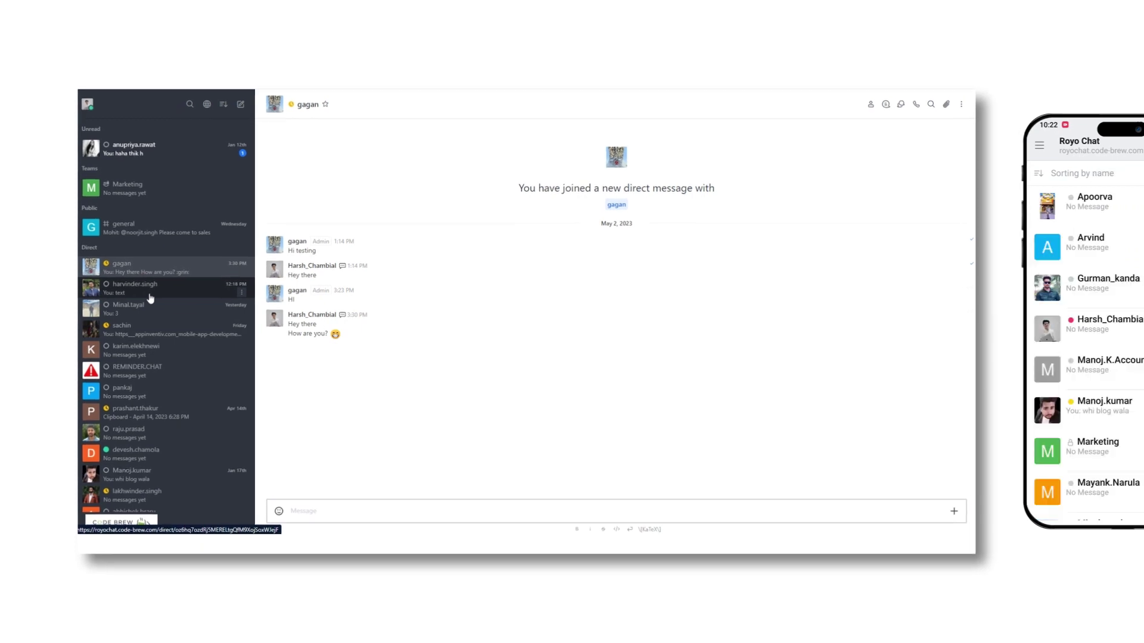
left_click(202, 108)
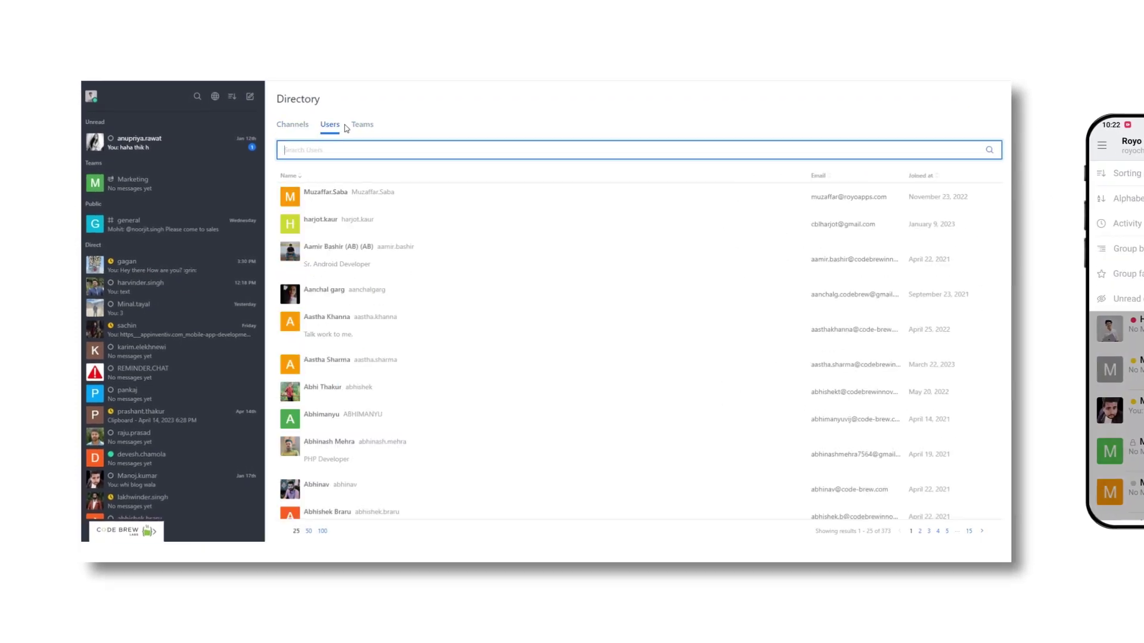
left_click(357, 128)
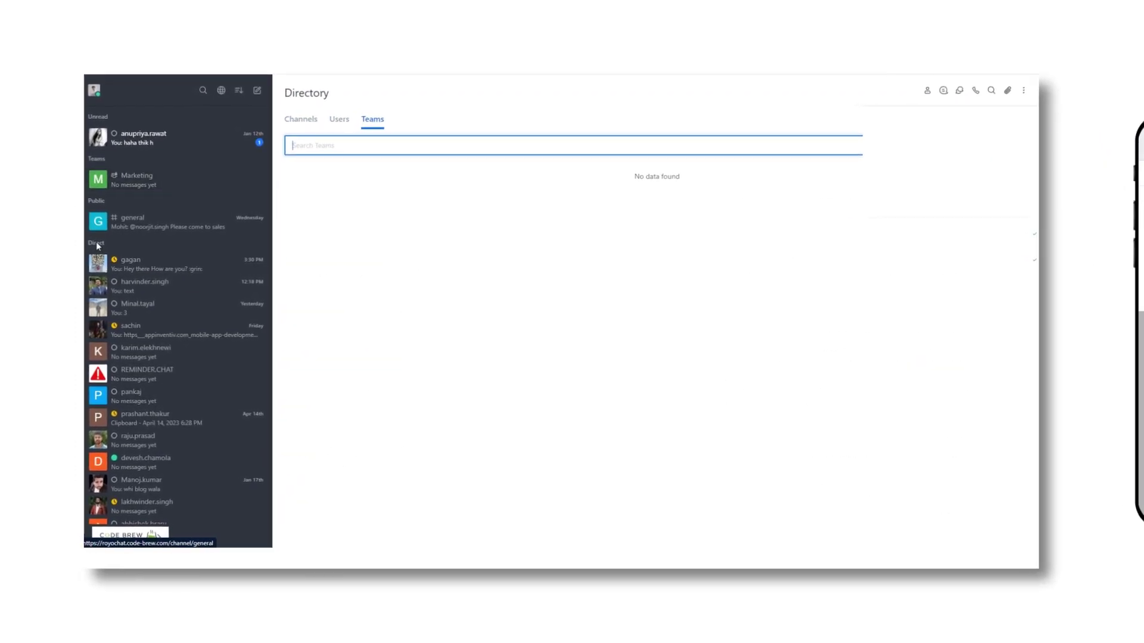
left_click(171, 266)
- Send gagan the reply "I'm doing fine." with an emoji
left_click(349, 525)
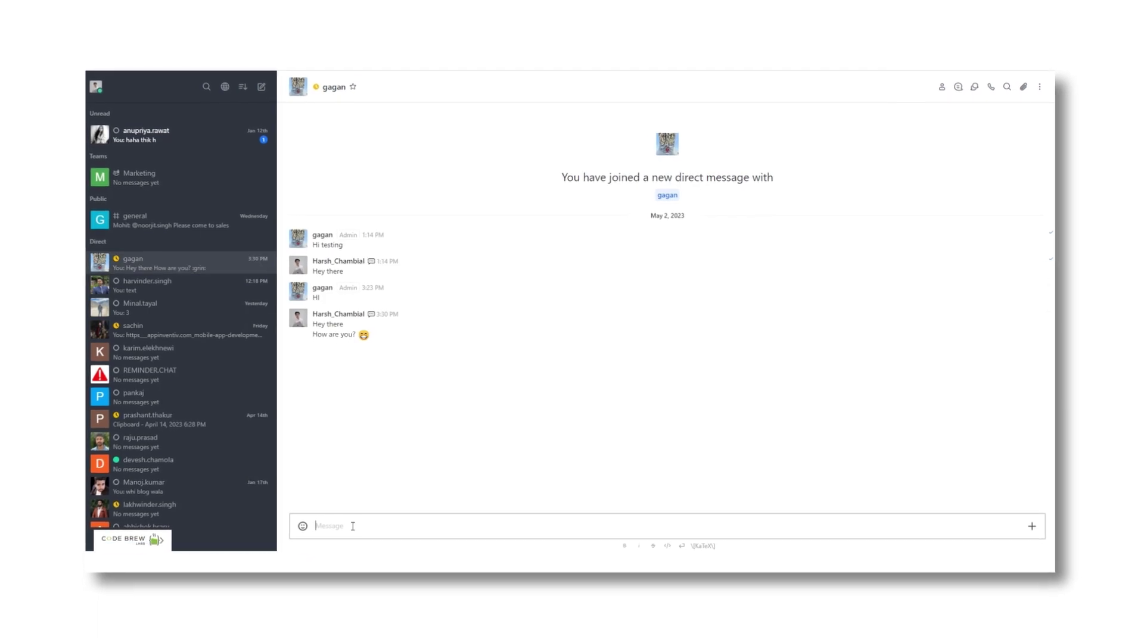
type("I'm doing fine. thanks")
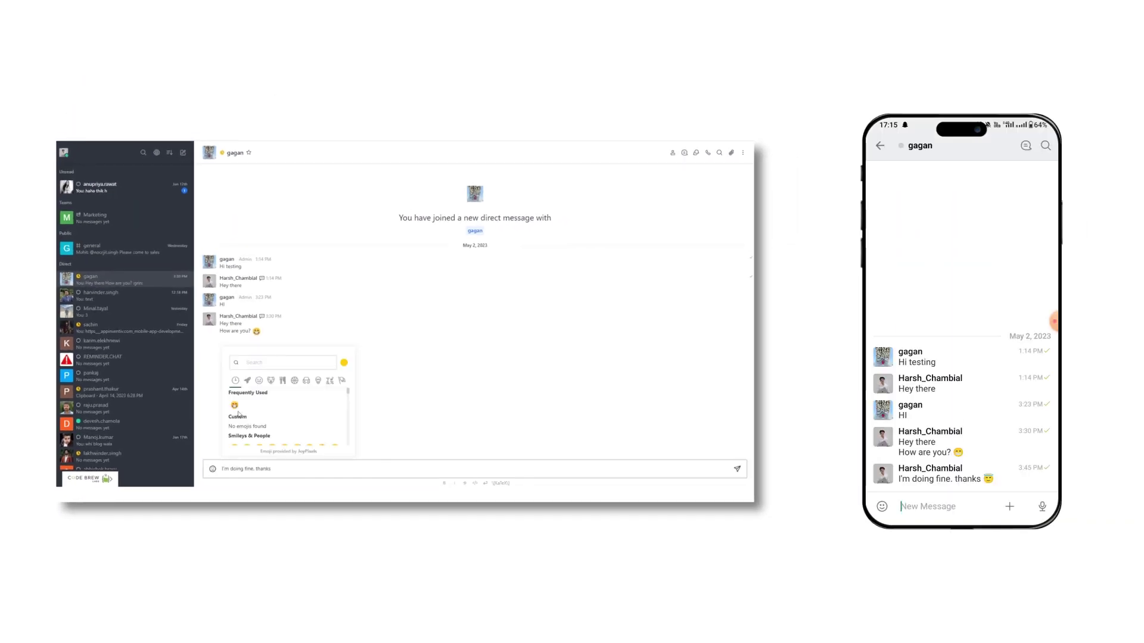
left_click(345, 471)
key("Return")
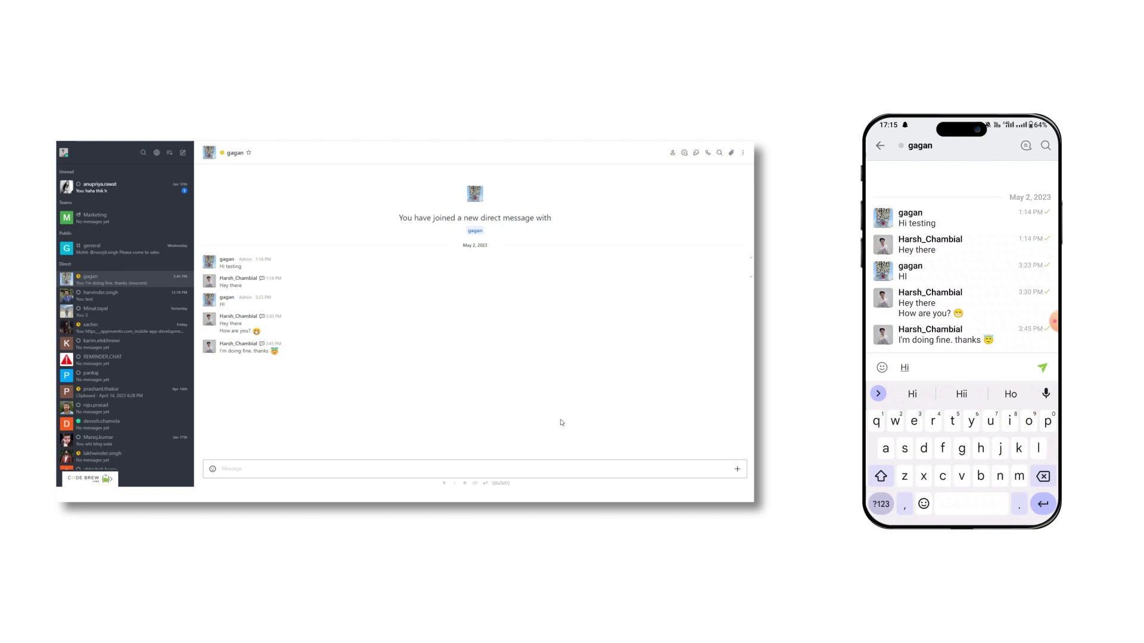
- Try the + menu's video message and new discussion options without keeping either
left_click(737, 469)
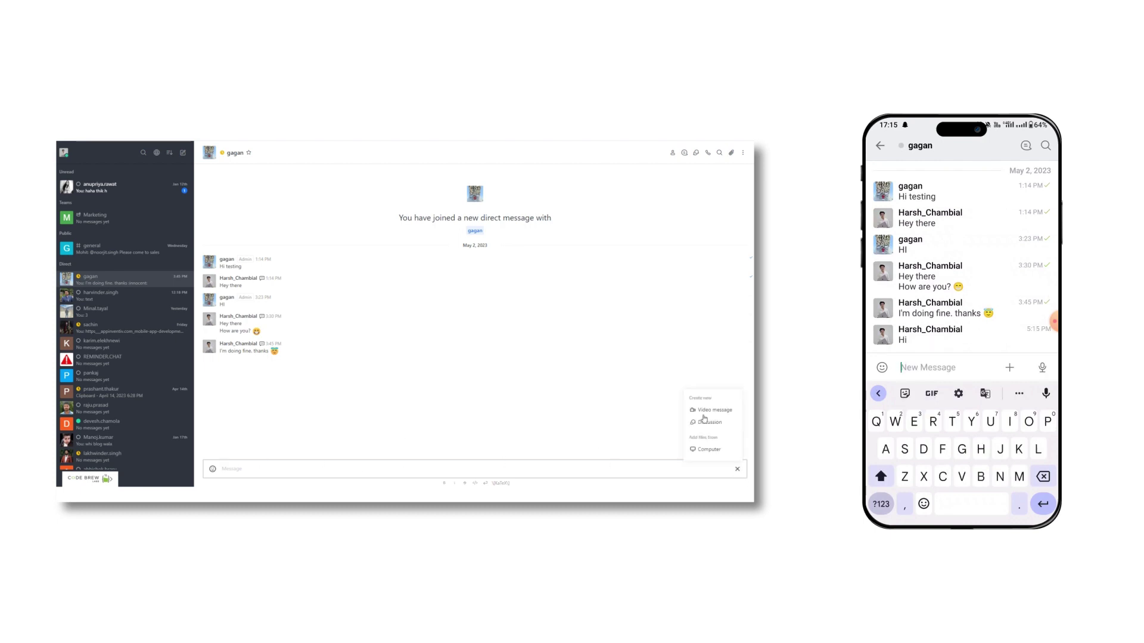
left_click(708, 412)
left_click(717, 445)
left_click(709, 421)
key("Escape")
left_click(737, 469)
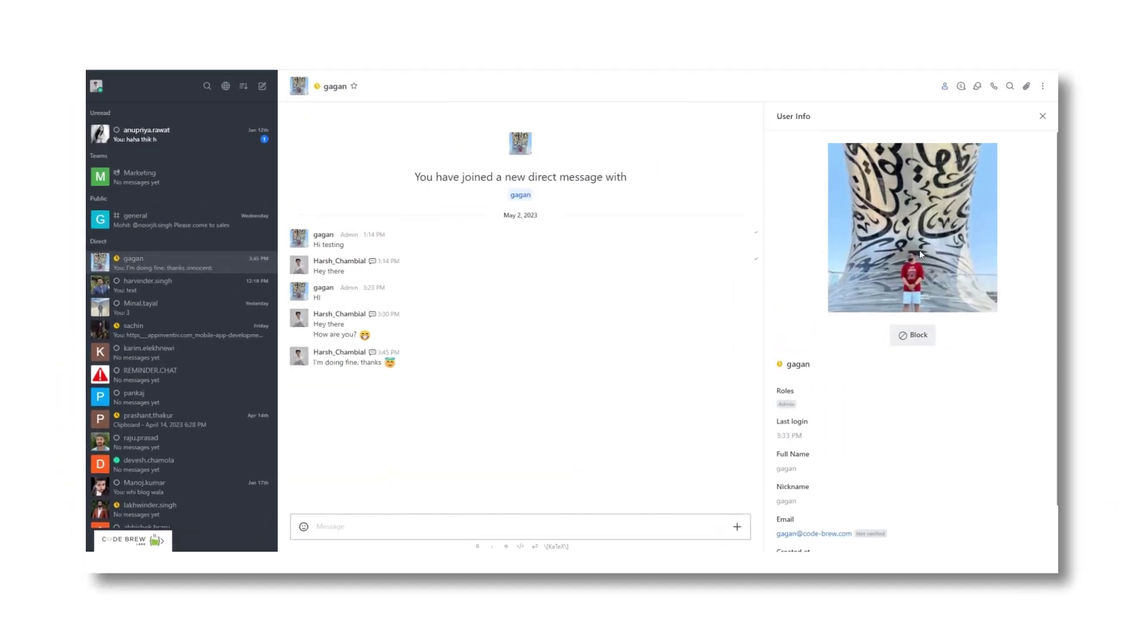
- View the chat's threads and discussions, then start and dismiss a video call with gagan
left_click(961, 86)
left_click(1012, 154)
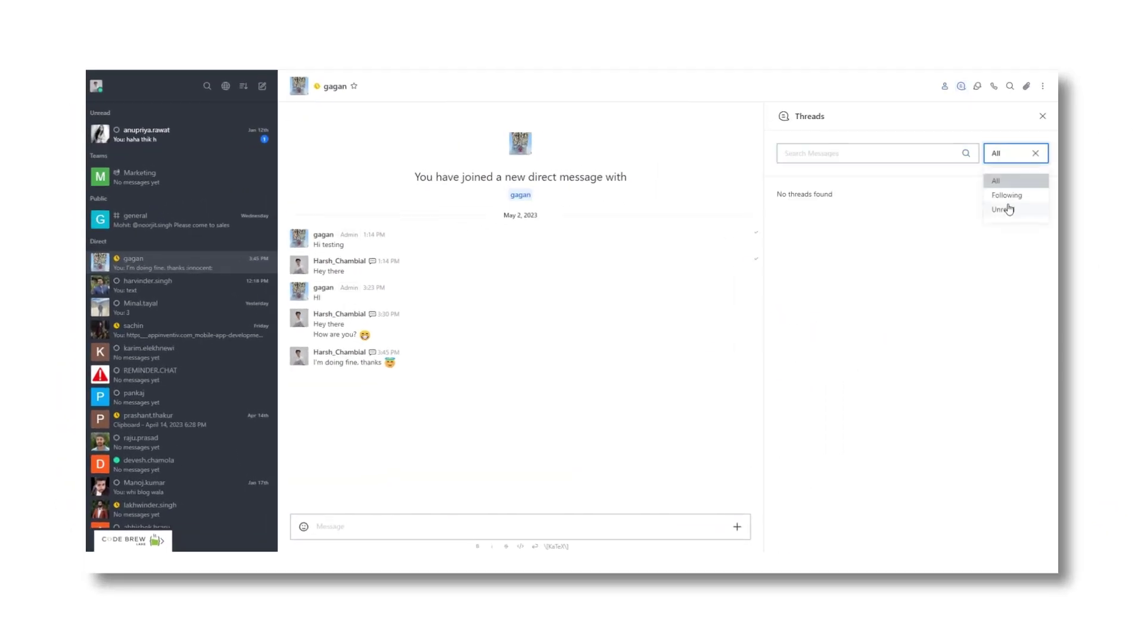
left_click(979, 88)
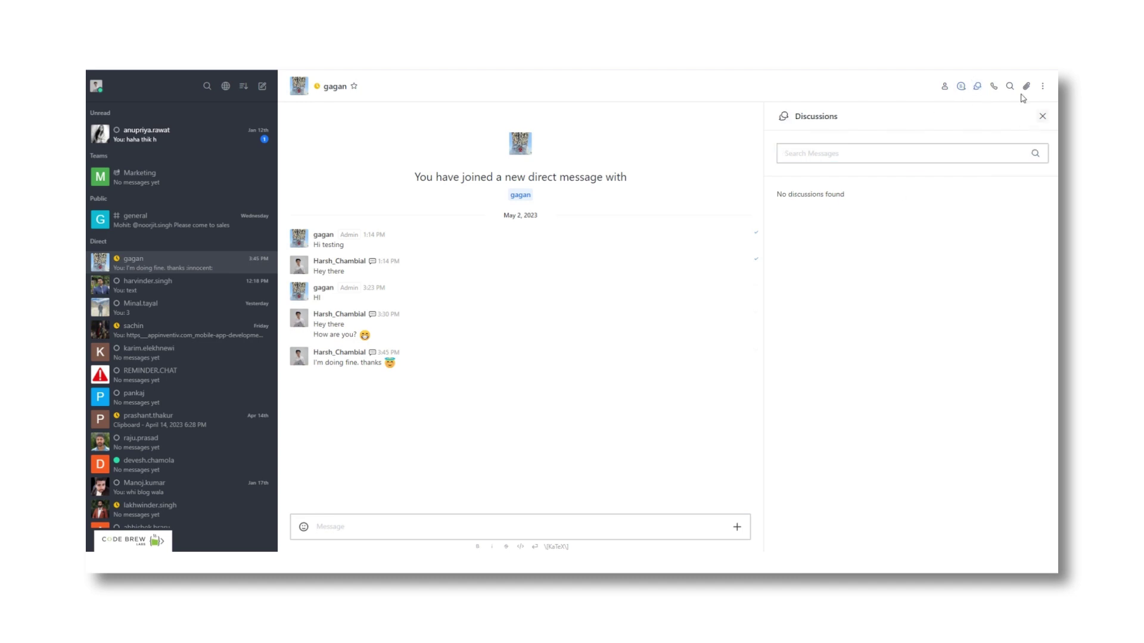
left_click(994, 88)
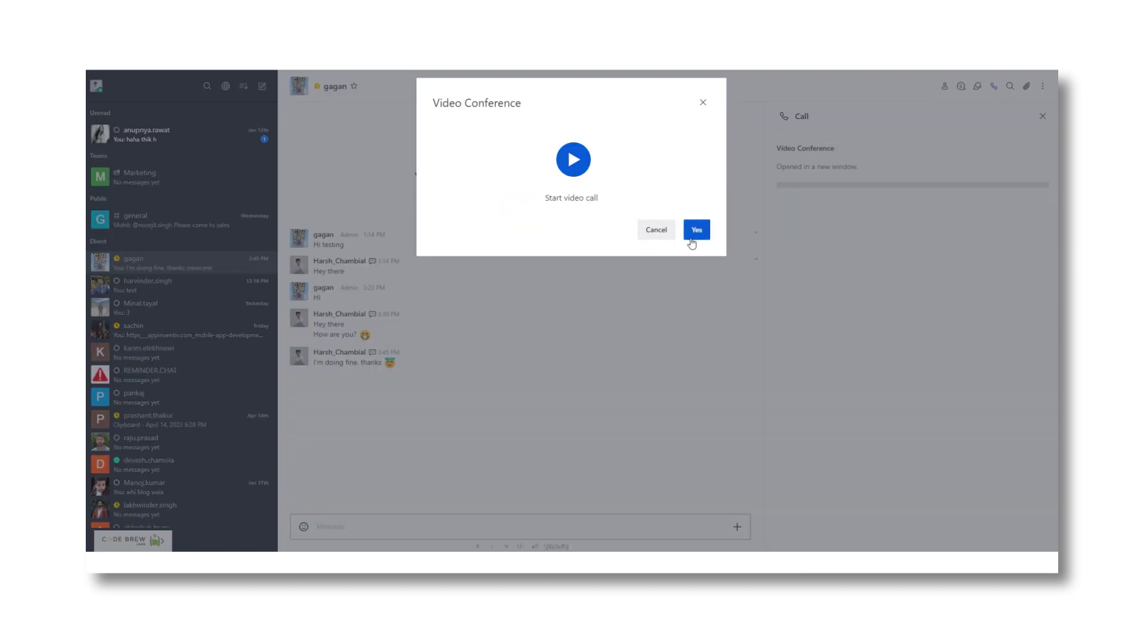
left_click(704, 103)
- Search the chat's messages and list its shared files filtered to images, then videos
left_click(1010, 87)
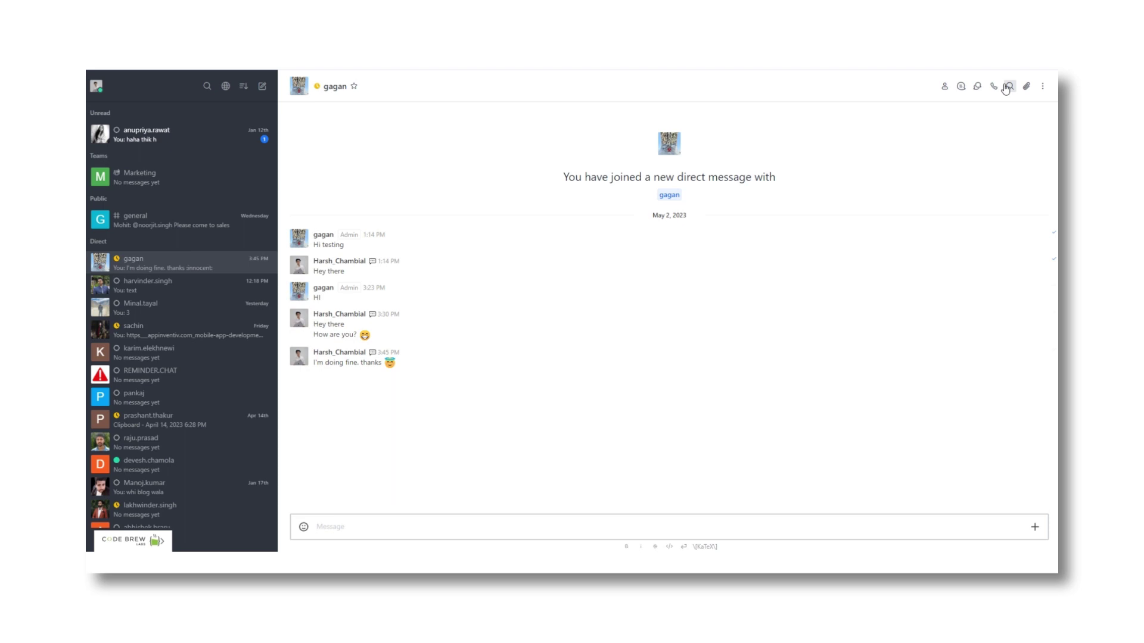
left_click(1022, 90)
left_click(1007, 154)
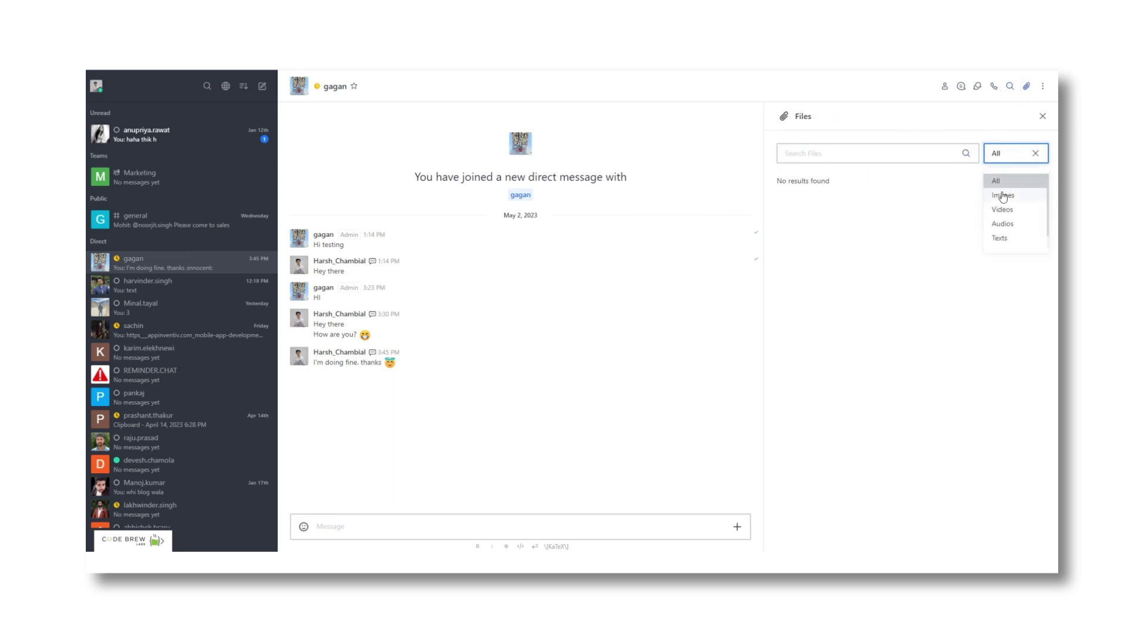
left_click(1002, 195)
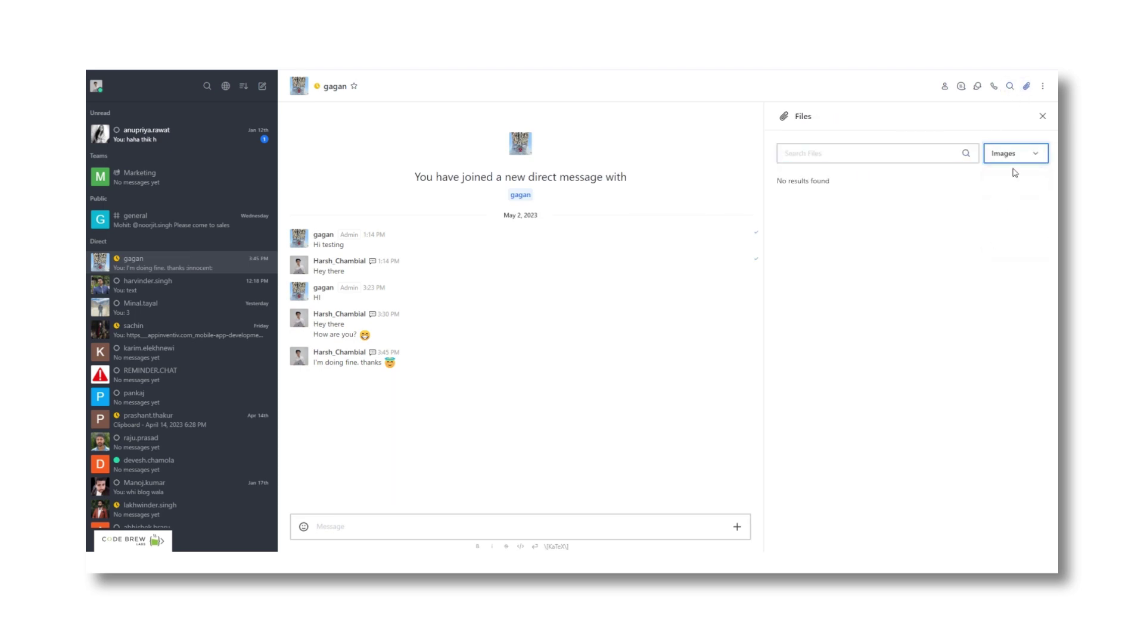
left_click(1013, 153)
left_click(1007, 209)
- Check the chat's notification preferences, starred messages and pinned messages, then close the panel
left_click(1042, 86)
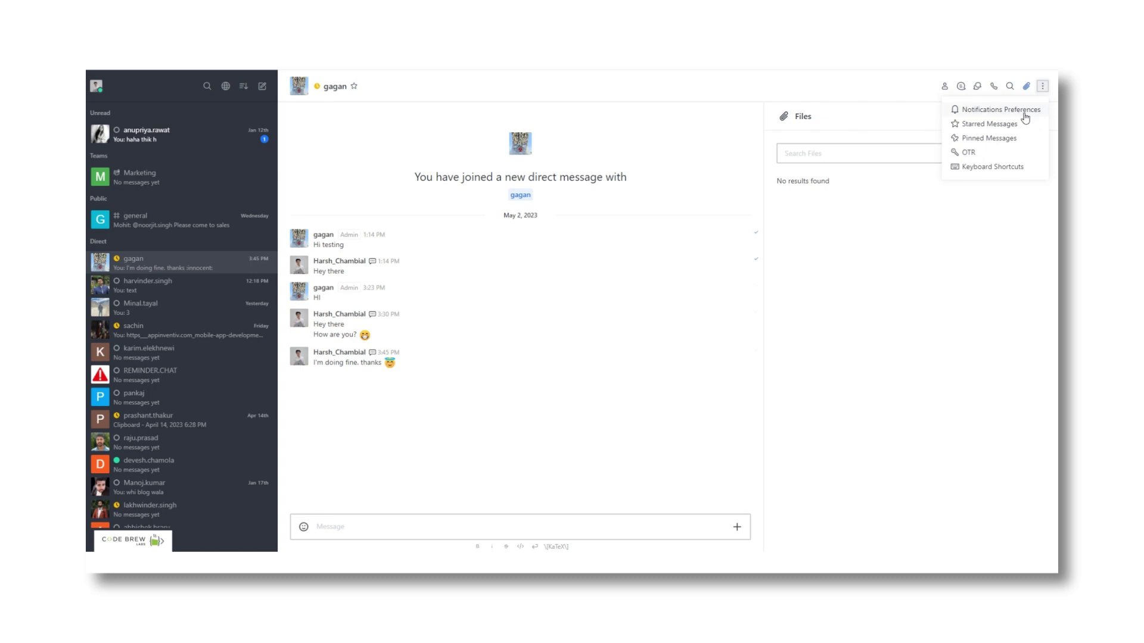
left_click(1001, 109)
left_click(1042, 86)
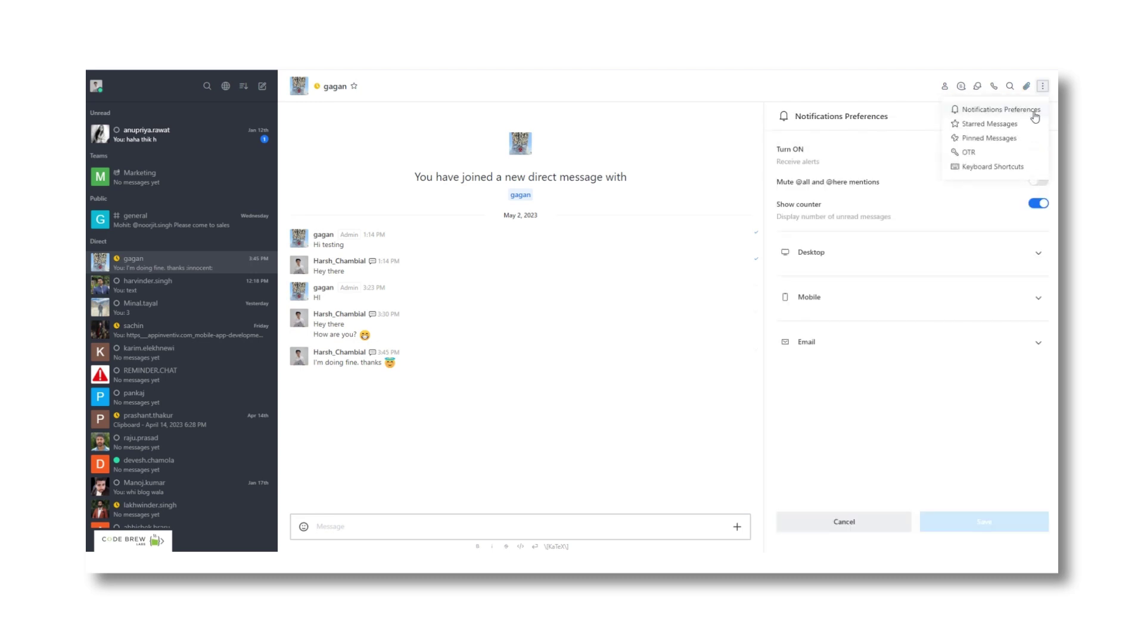
left_click(1020, 123)
left_click(1042, 86)
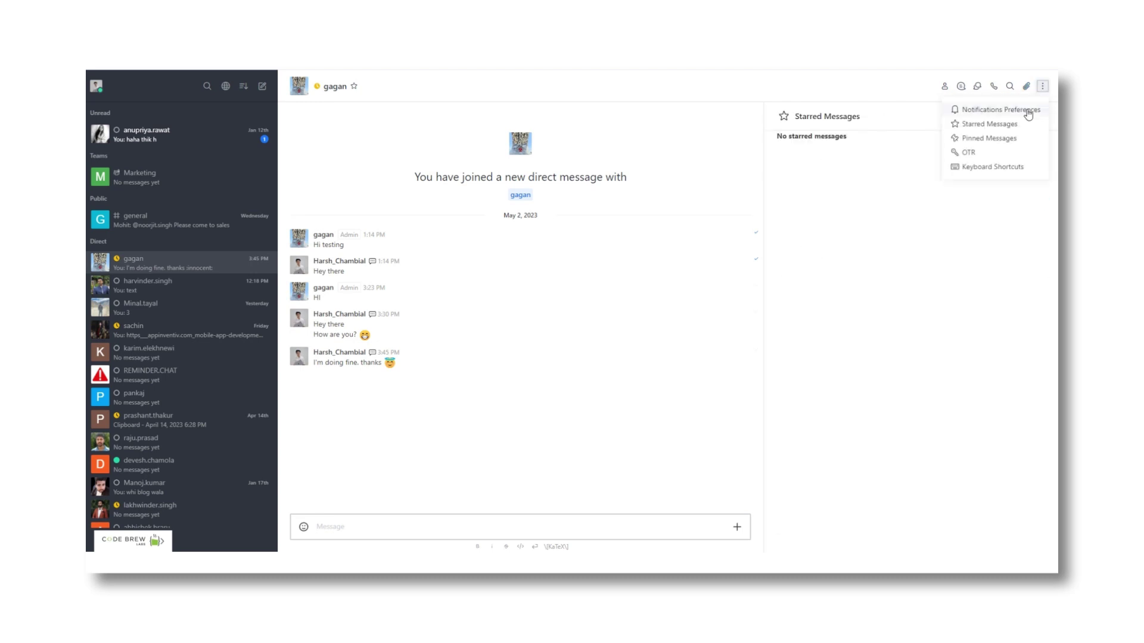
left_click(1011, 138)
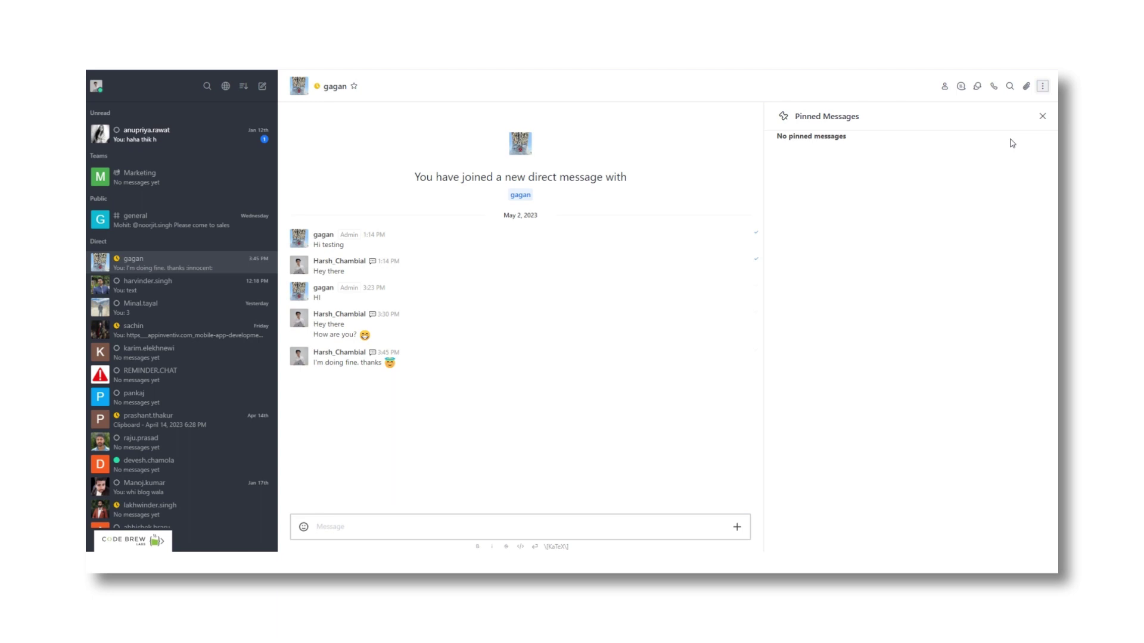
left_click(1042, 116)
- Search conversations for "sa", then clear the search text
left_click(207, 86)
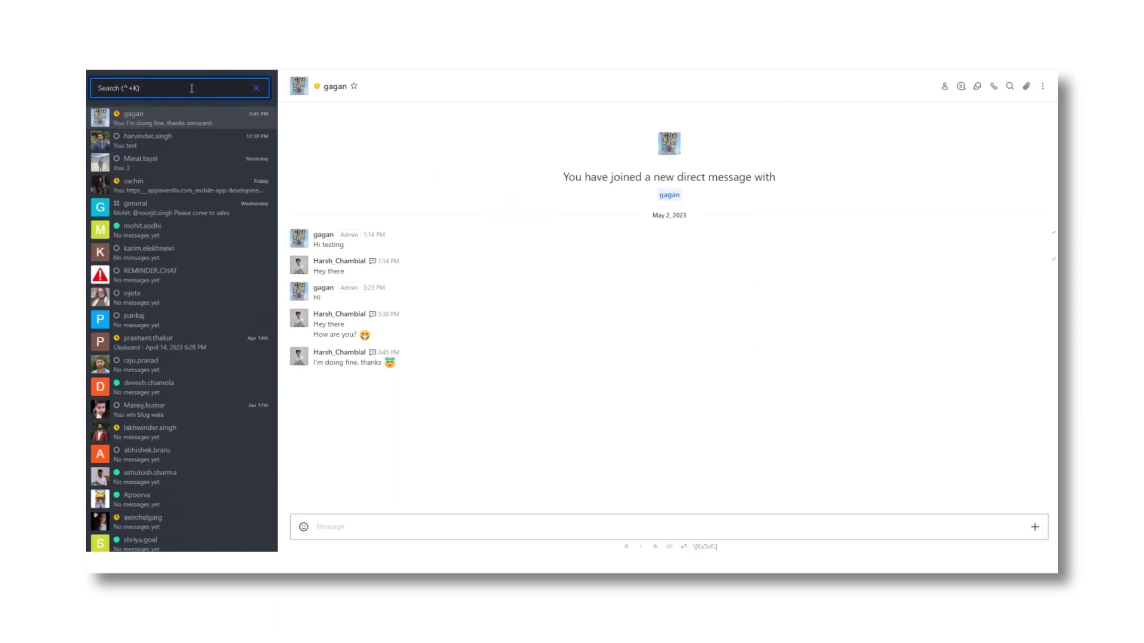
type("sa")
key("BackSpace")
key("BackSpace")
- Draft a channel named MarketingTeam1, view its Add Members list, then discard the form
left_click(255, 88)
left_click(262, 86)
left_click(267, 133)
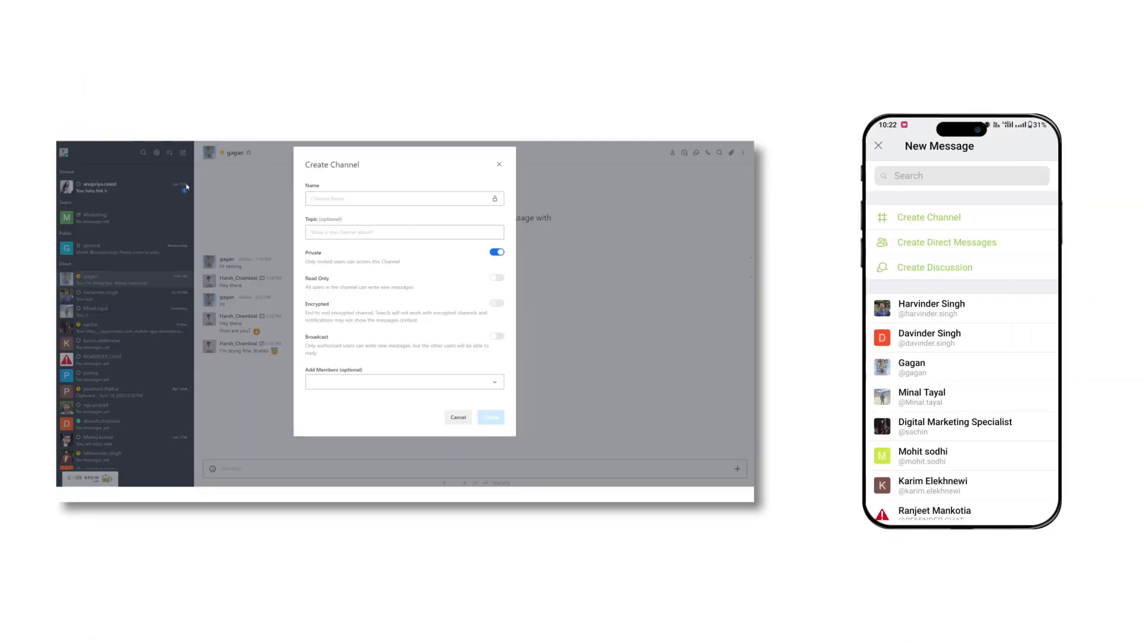
left_click(371, 199)
type("Marketin")
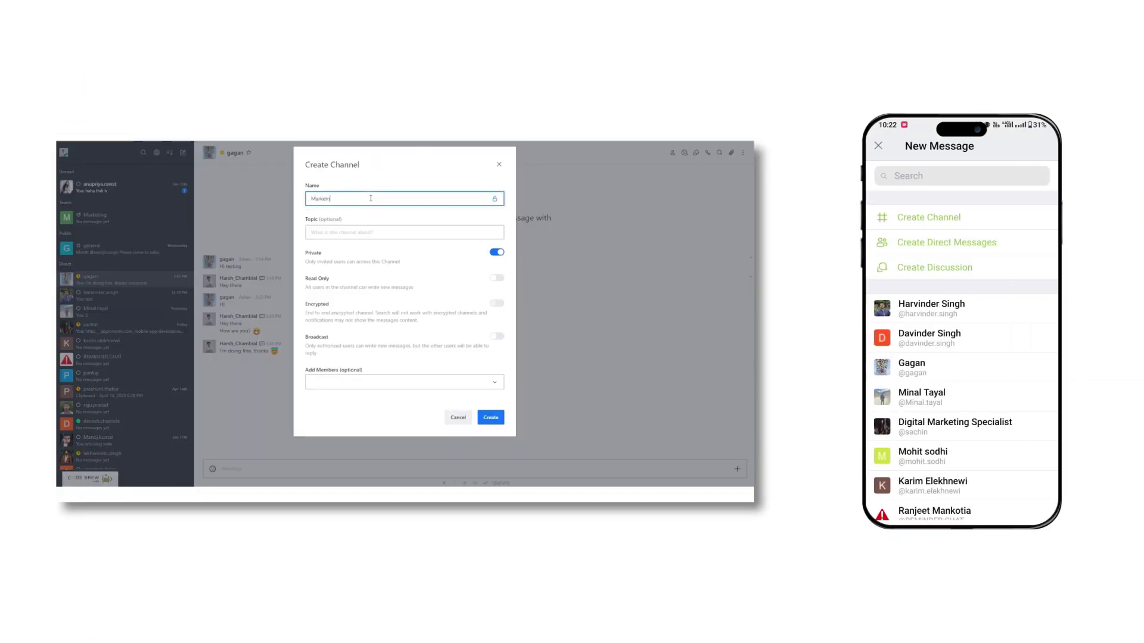
type("gTeam1")
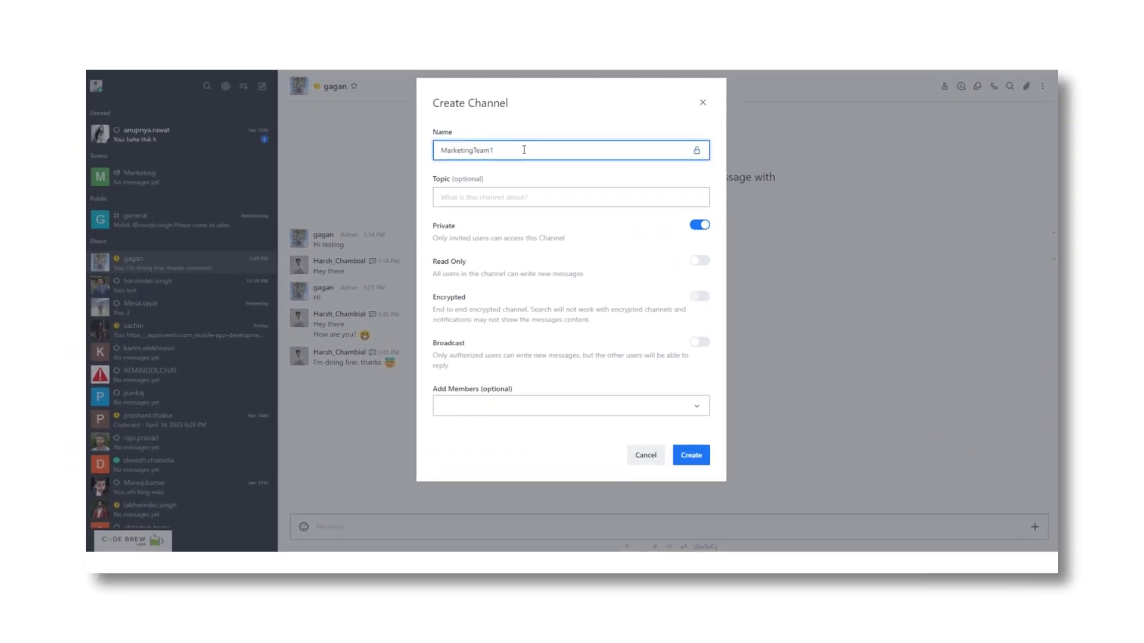
key("Tab")
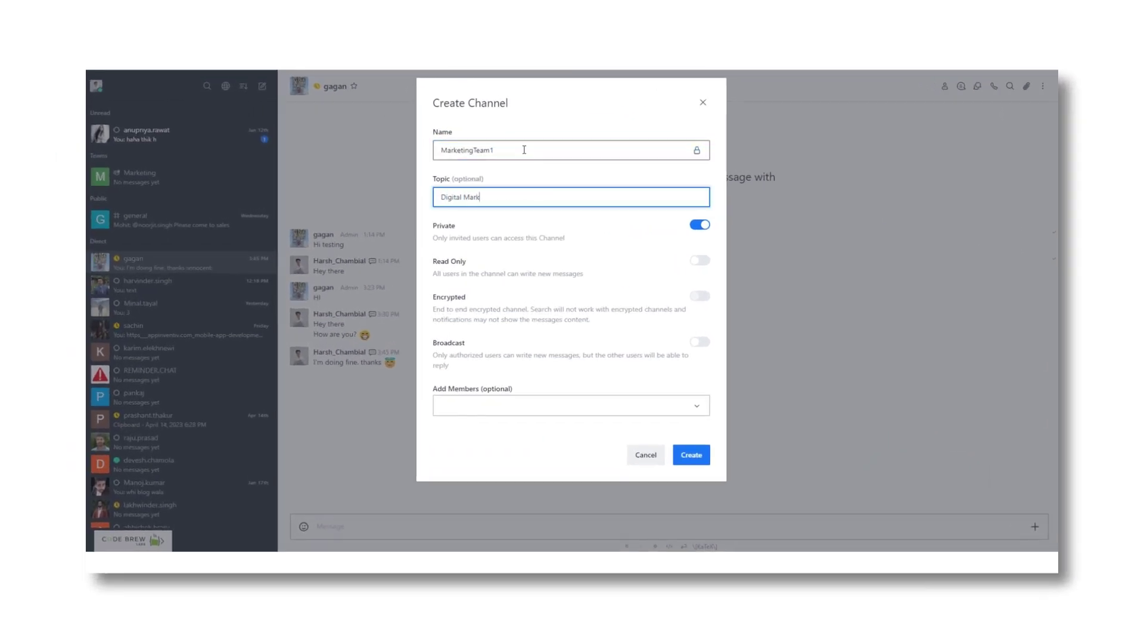
left_click(697, 267)
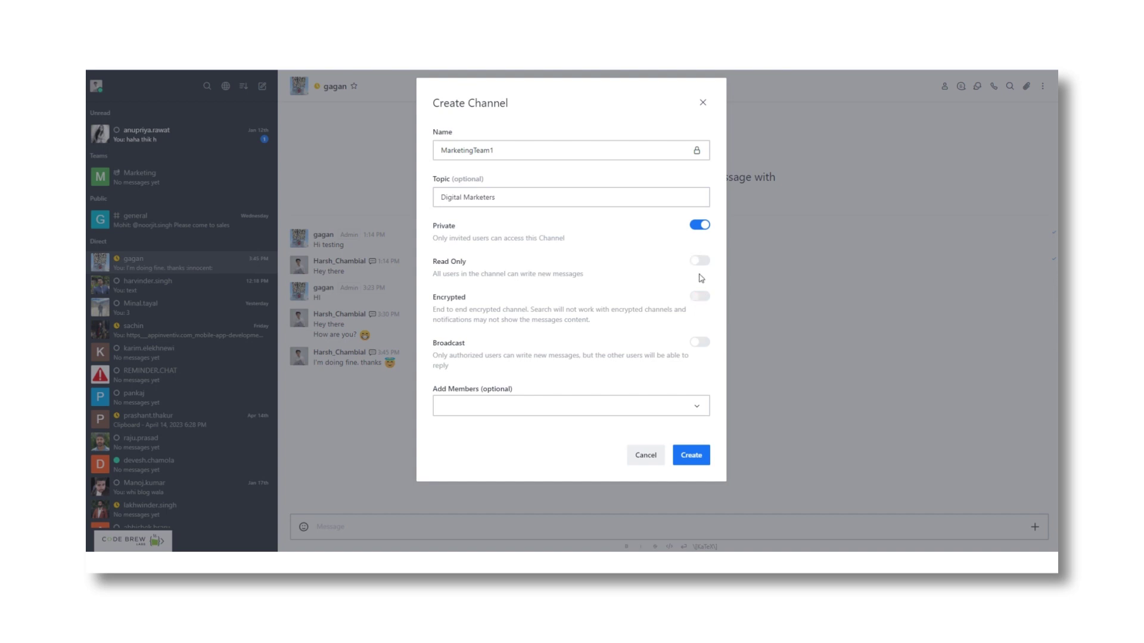
left_click(574, 405)
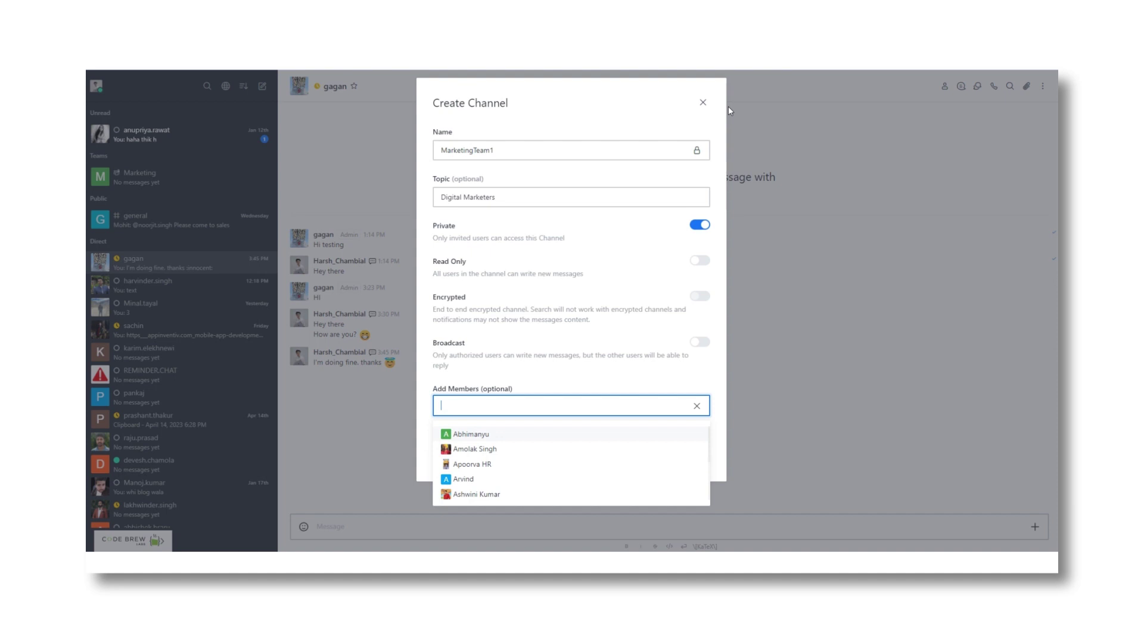
left_click(703, 102)
left_click(262, 86)
- Open the Create Team form, toggle Broadcast on and off, browse Add Members, and close without creating
left_click(276, 146)
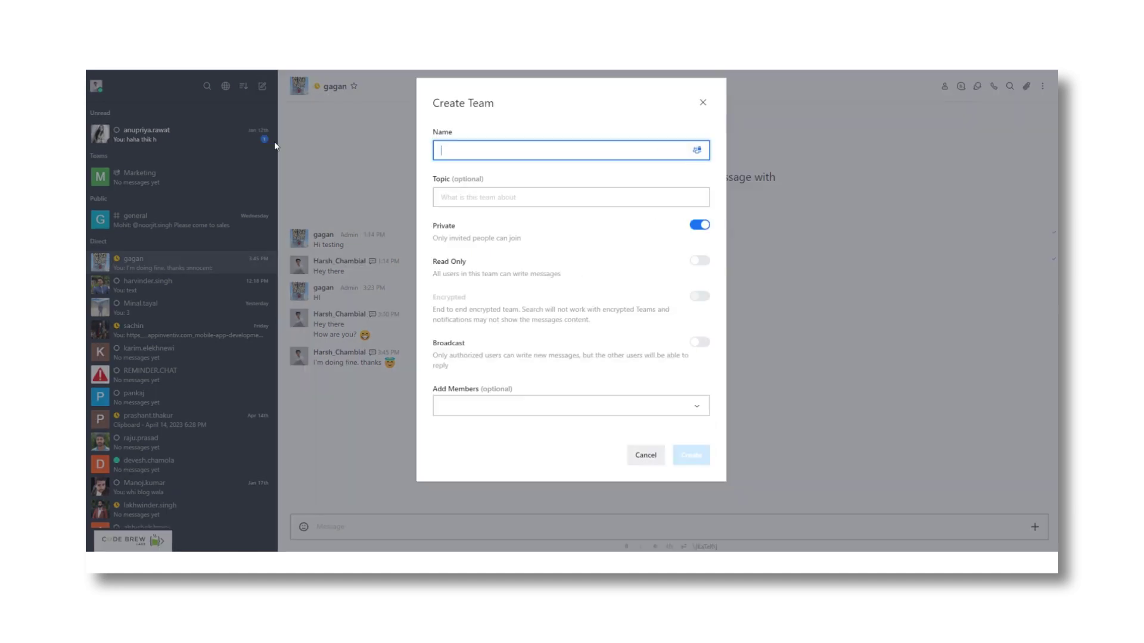
left_click(575, 197)
left_click(699, 261)
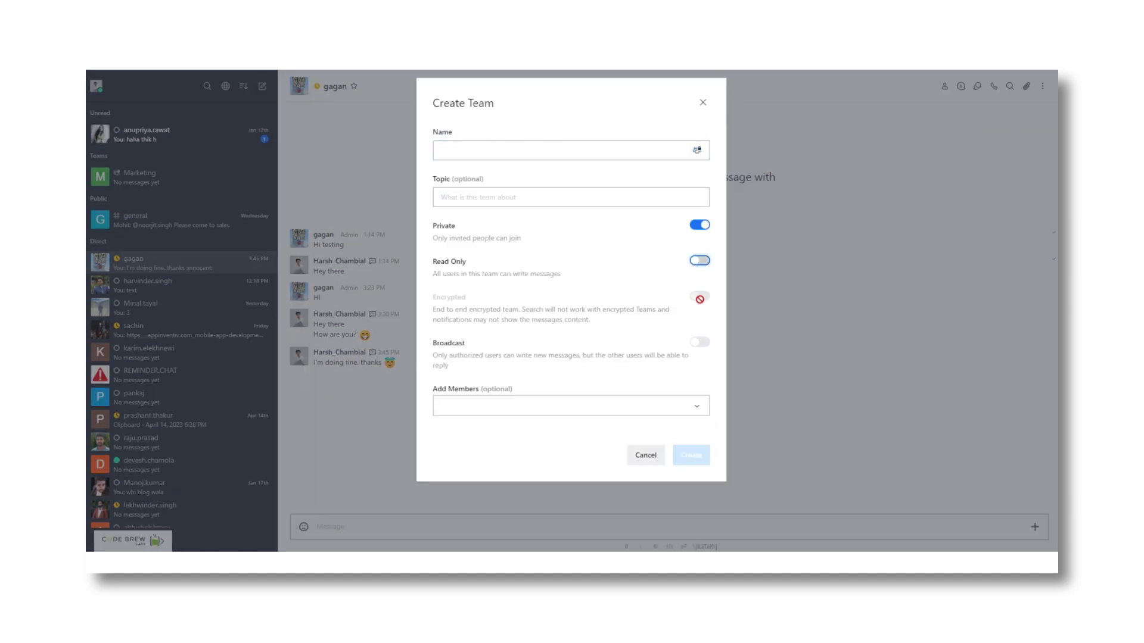
left_click(703, 345)
left_click(702, 345)
left_click(595, 405)
scroll(552, 454, "down", 5)
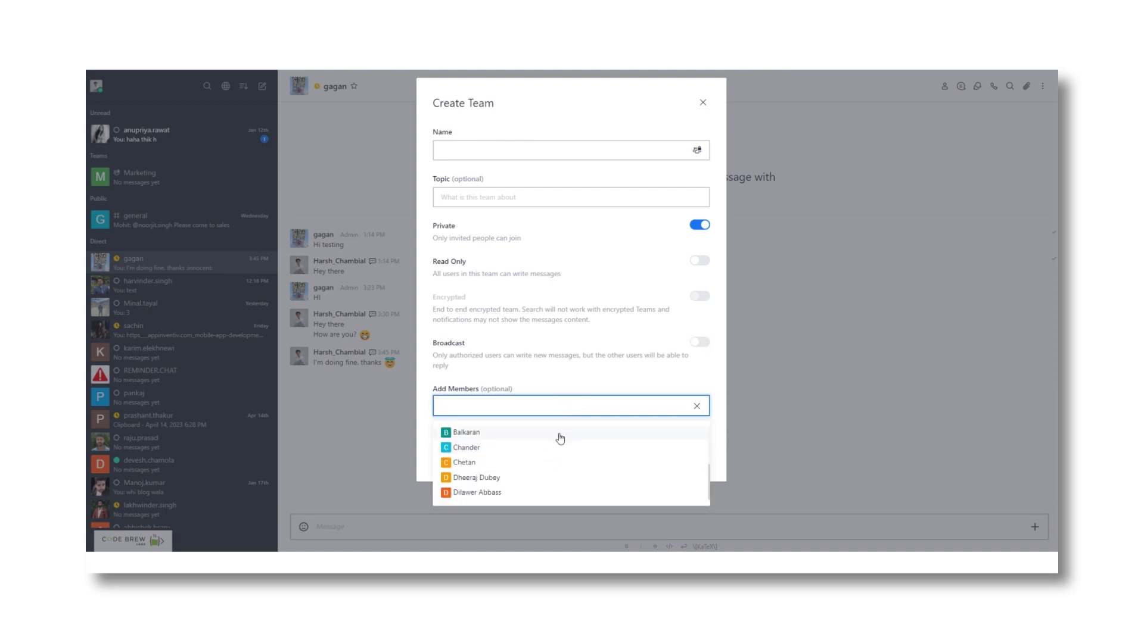
scroll(560, 453, "up", 5)
left_click(666, 456)
left_click(710, 109)
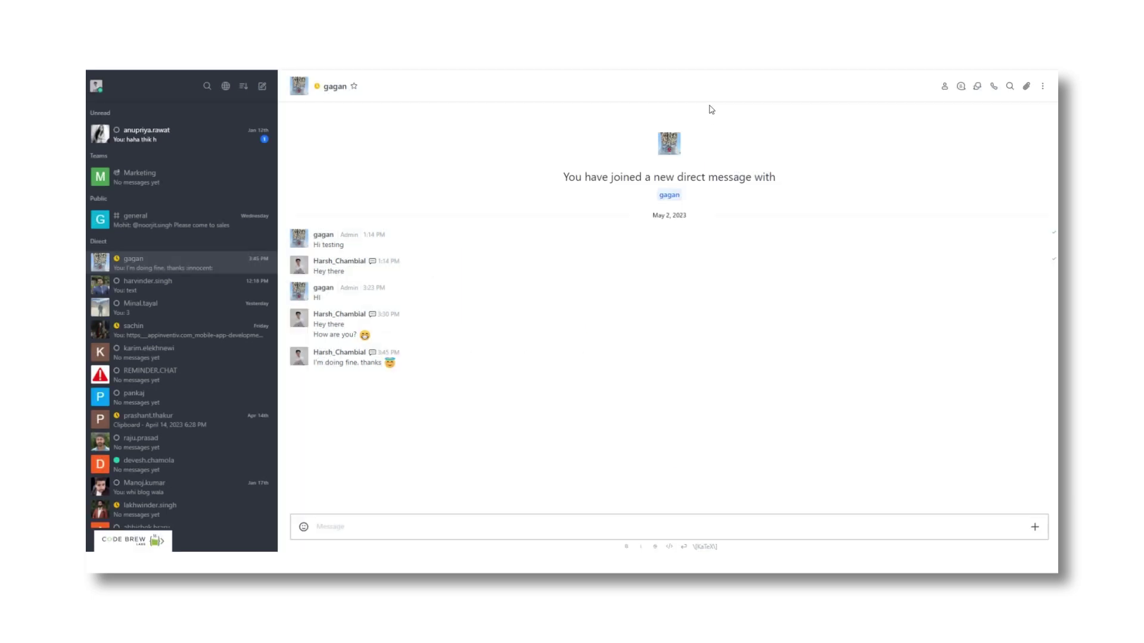
left_click(262, 88)
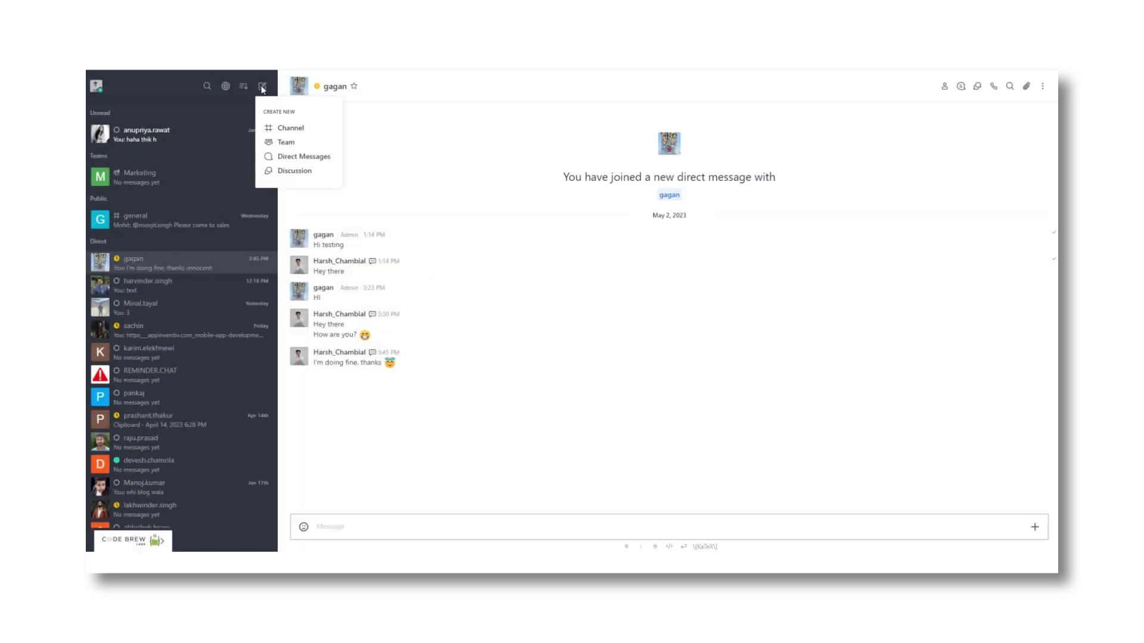
left_click(300, 156)
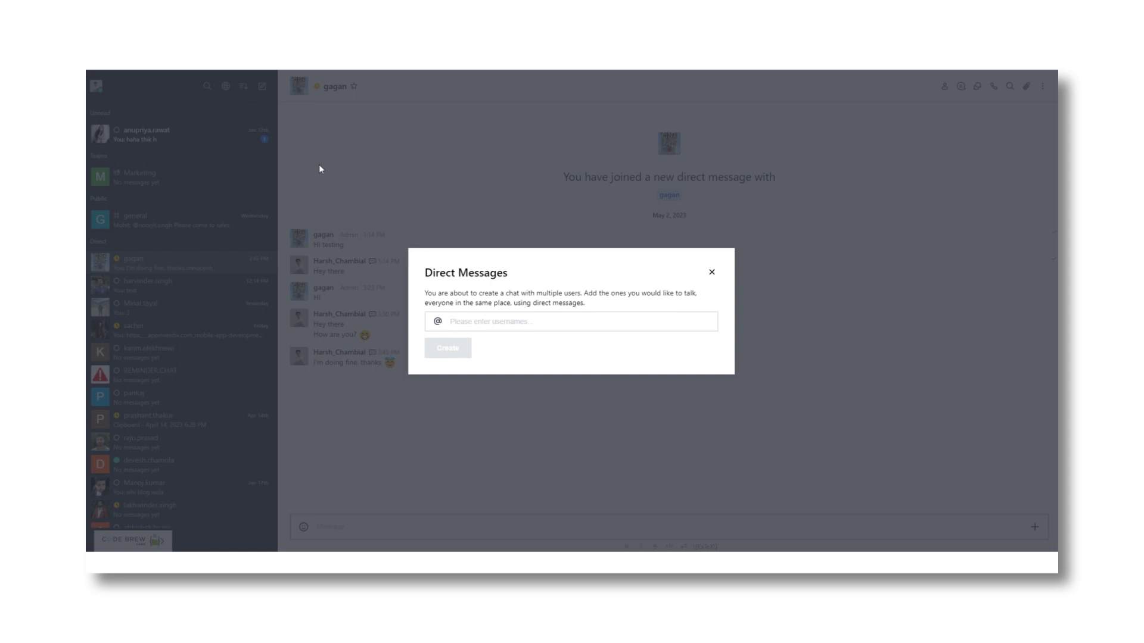
type("gagan")
left_click(516, 361)
type("anupriya")
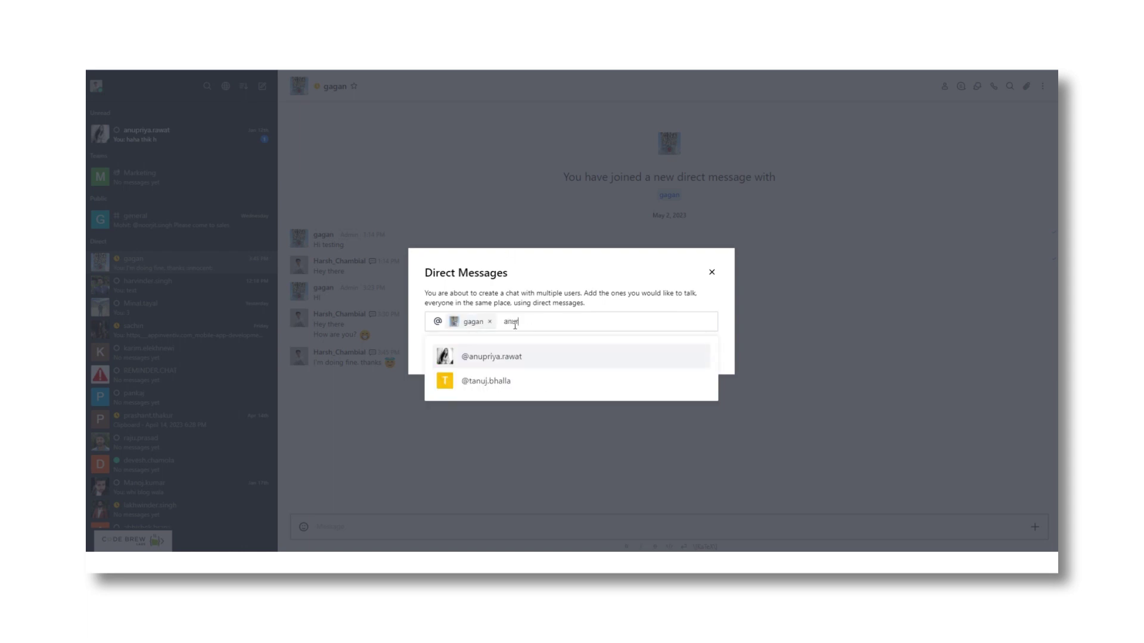
key("BackSpace")
key("BackSpace")
key("BackSpace")
key("BackSpace")
key("BackSpace")
key("BackSpace")
key("BackSpace")
key("BackSpace")
key("BackSpace")
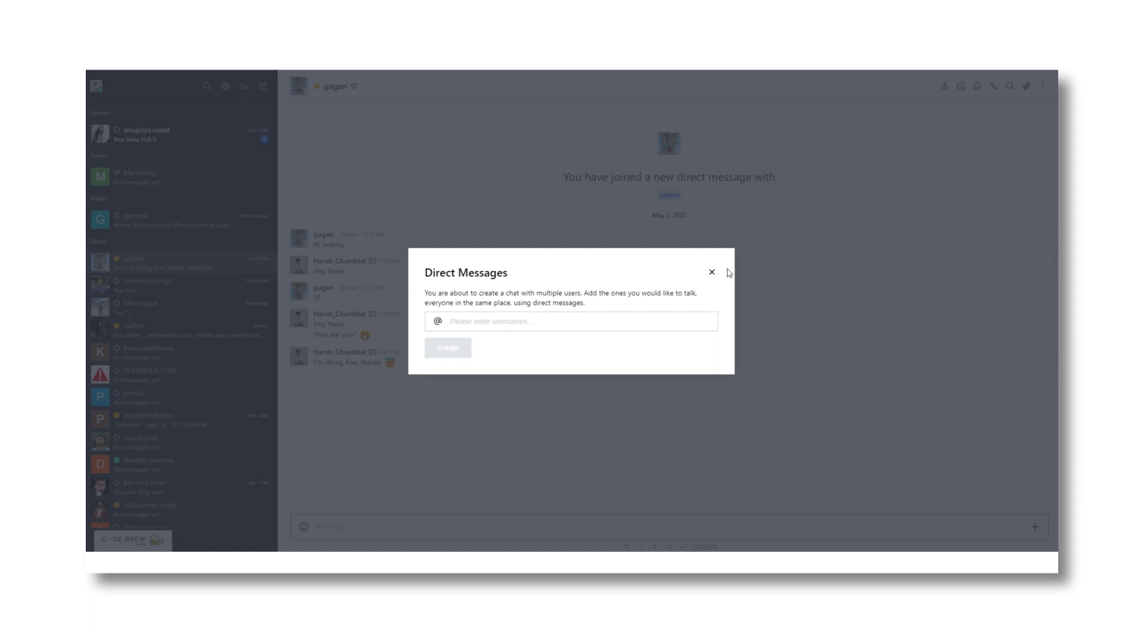
left_click(712, 272)
left_click(262, 86)
left_click(276, 173)
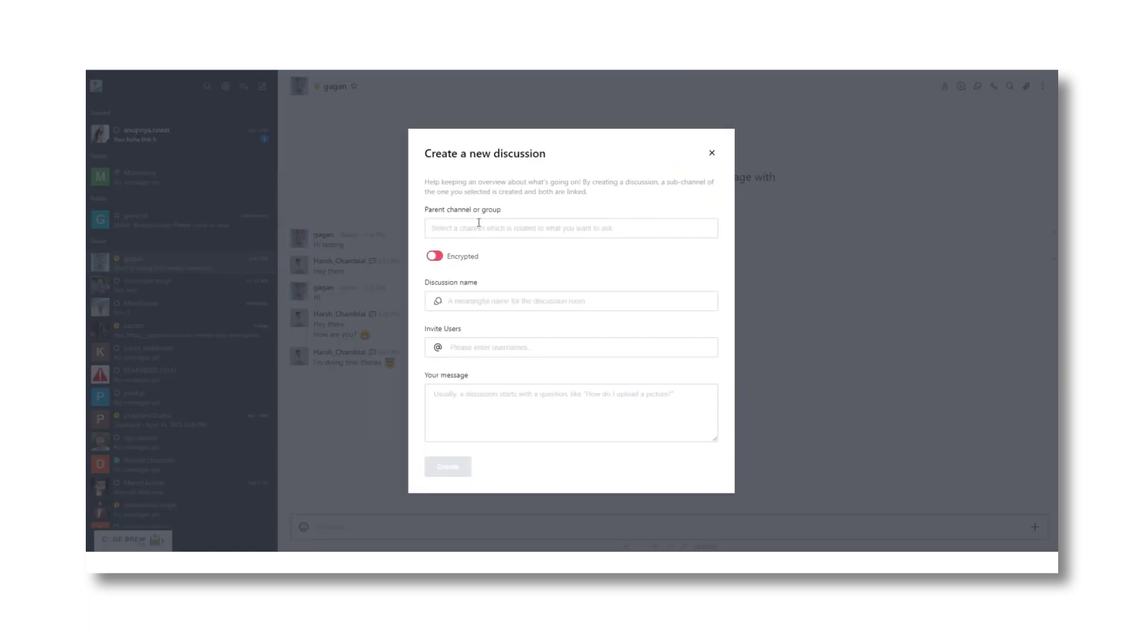
key("BackSpace")
key("BackSpace")
key("BackSpace")
key("BackSpace")
key("BackSpace")
key("BackSpace")
key("BackSpace")
key("BackSpace")
left_click(497, 352)
type("an")
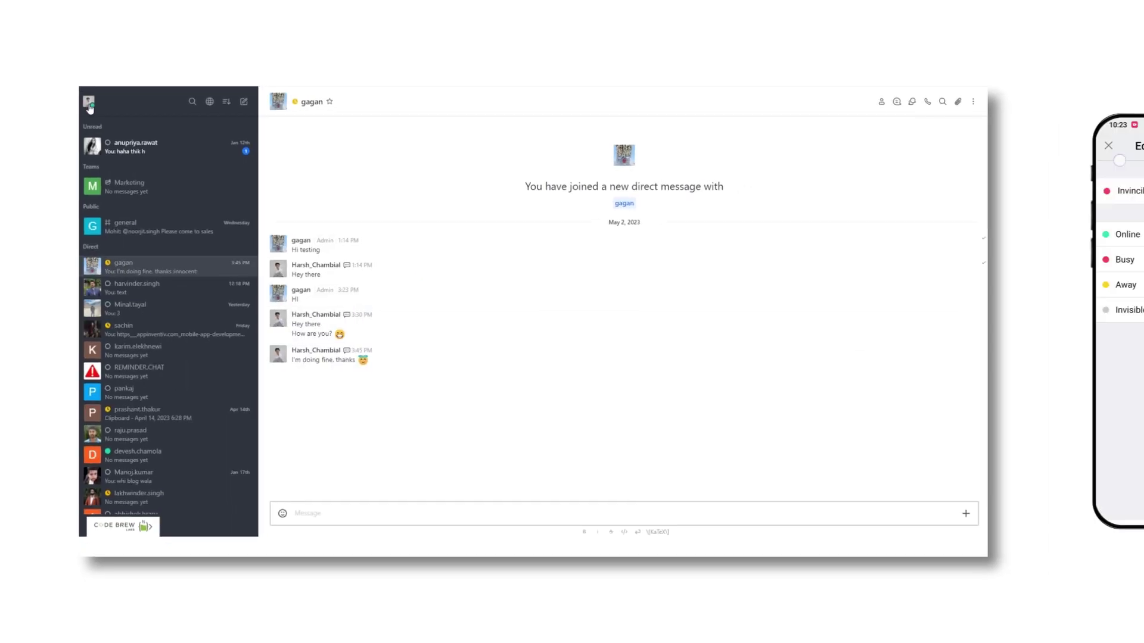
- Type the status message "Away for 2 days" and close the editor without saving
left_click(89, 107)
left_click(90, 107)
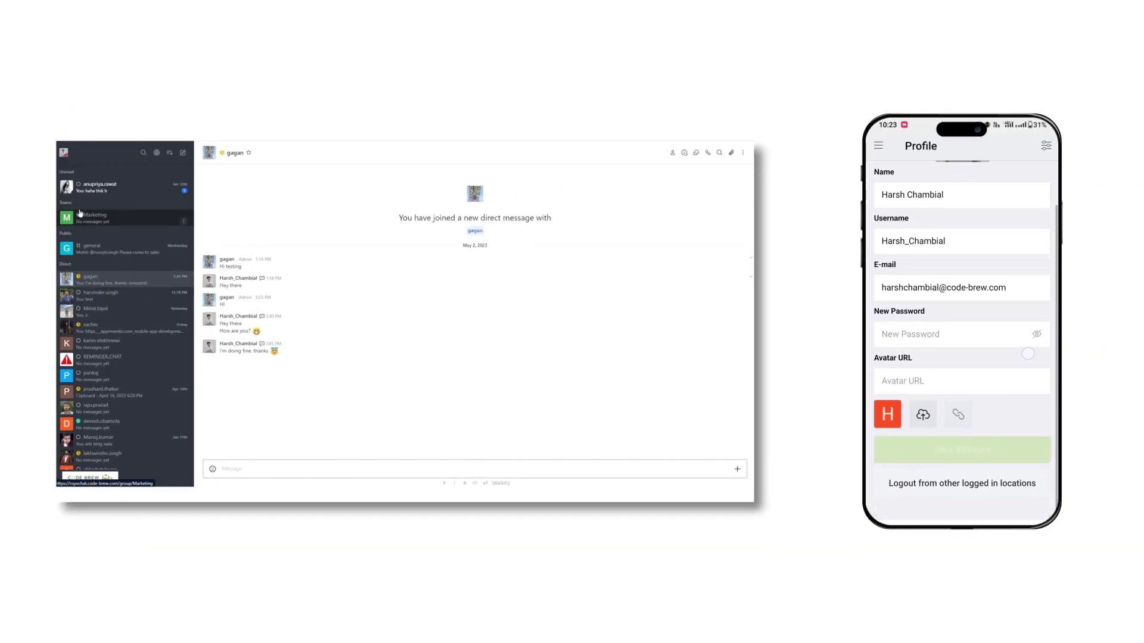
left_click(65, 153)
left_click(89, 241)
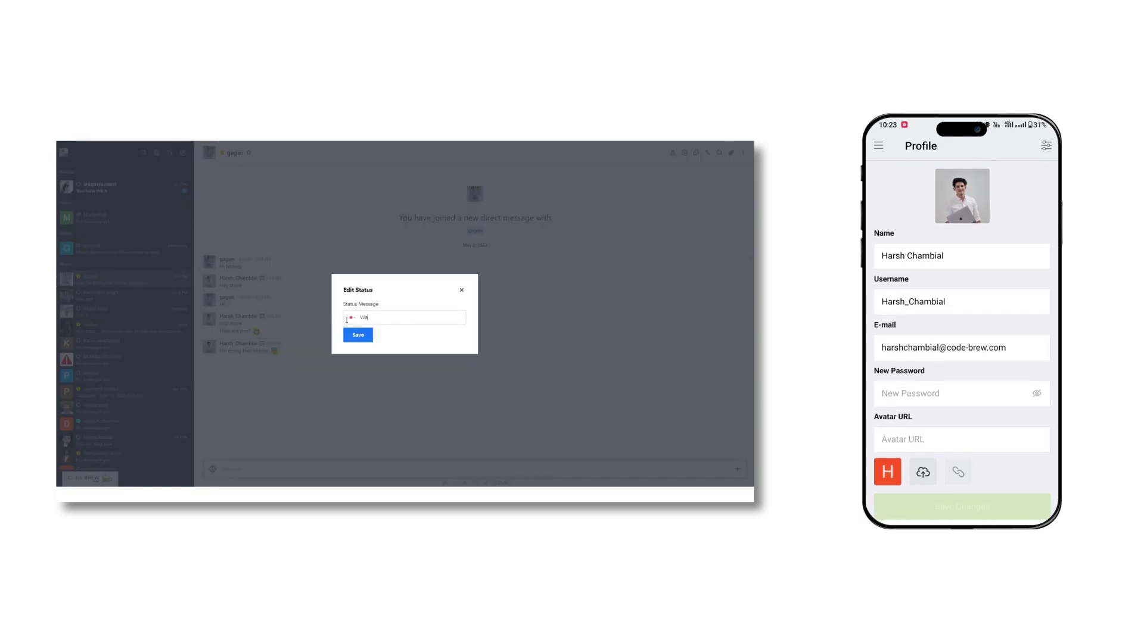
type("Away for 2 days")
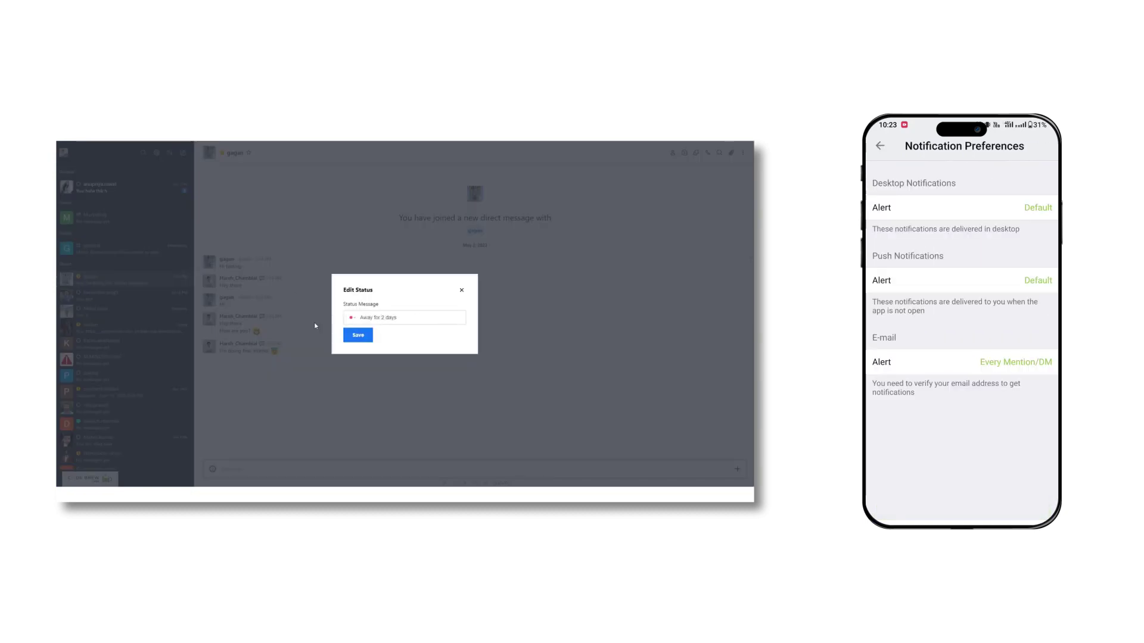
key("Escape")
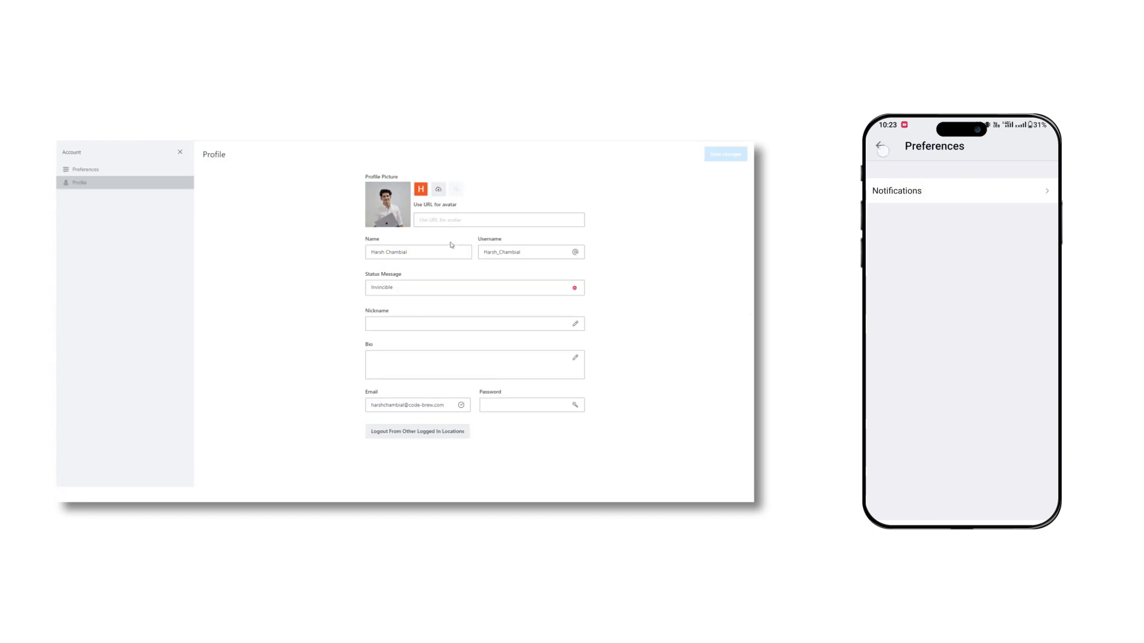
- Go to account Preferences and open the language list, keeping Default
left_click(396, 360)
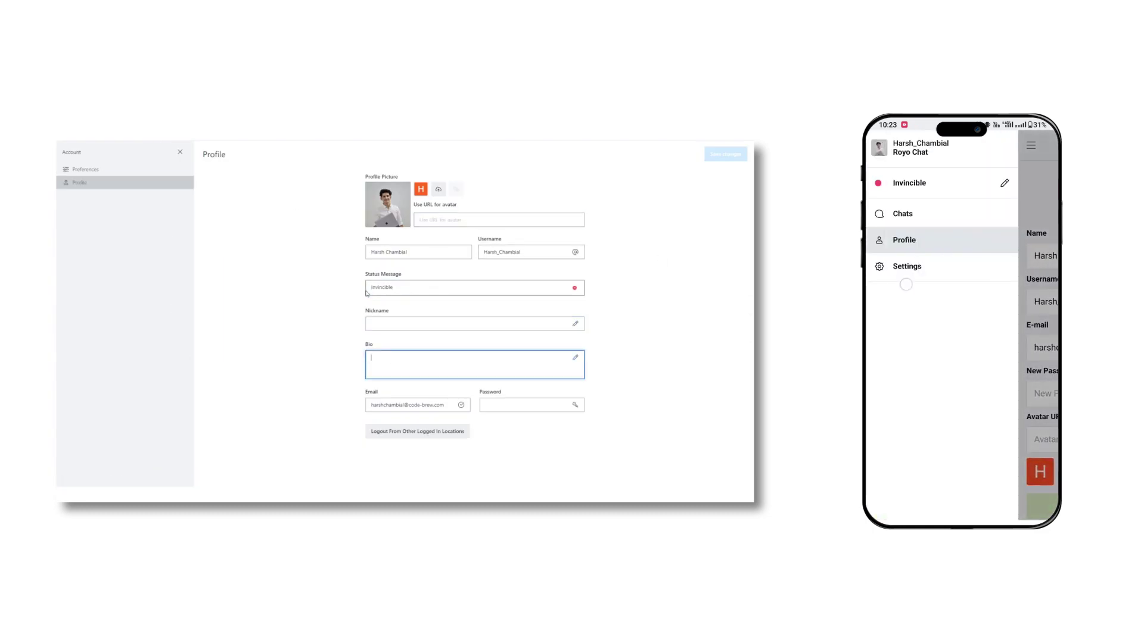
left_click(90, 169)
left_click(444, 234)
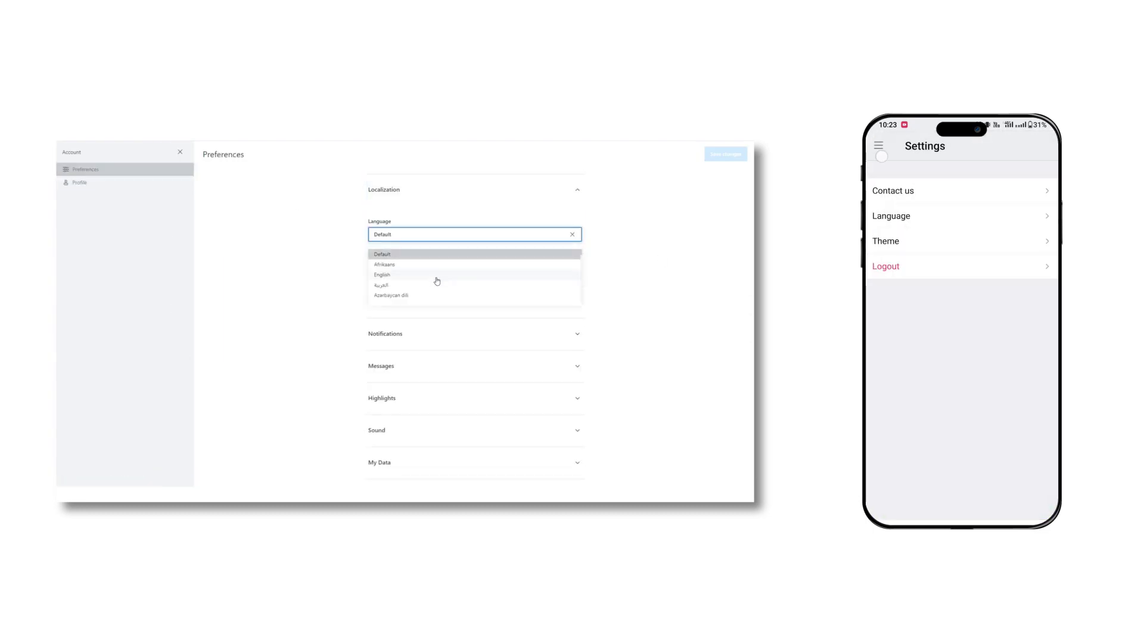
scroll(435, 277, "down", 3)
key("Escape")
left_click(505, 278)
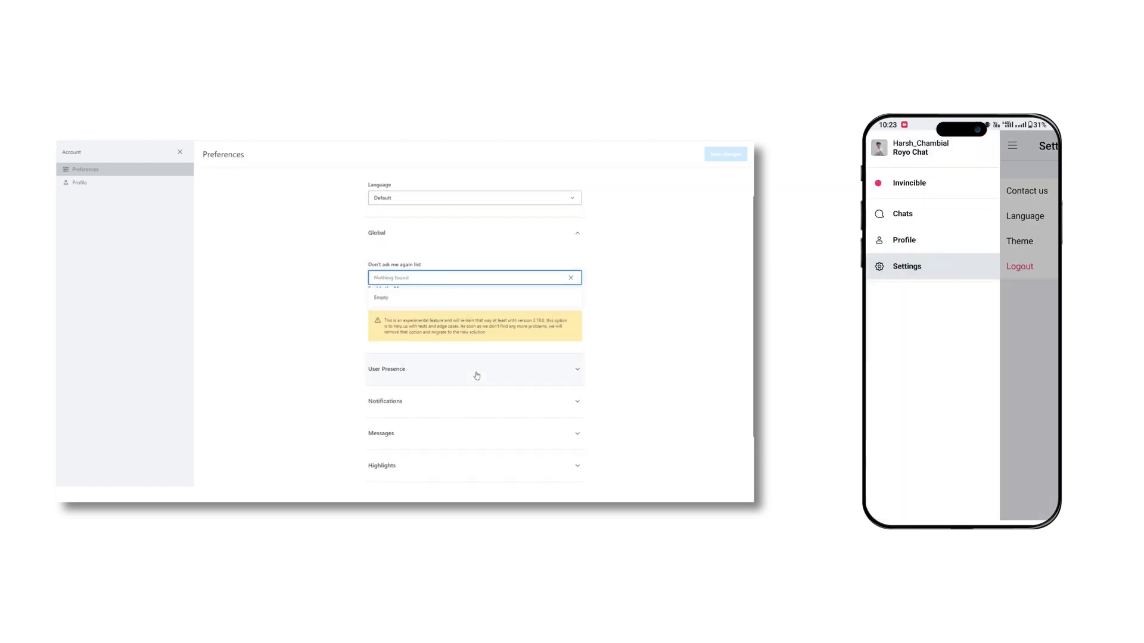
- Expand the User Presence, Notifications, Messages and Highlights preference sections
left_click(475, 373)
scroll(458, 348, "down", 2)
left_click(459, 348)
left_click(467, 341)
left_click(438, 371)
left_click(439, 400)
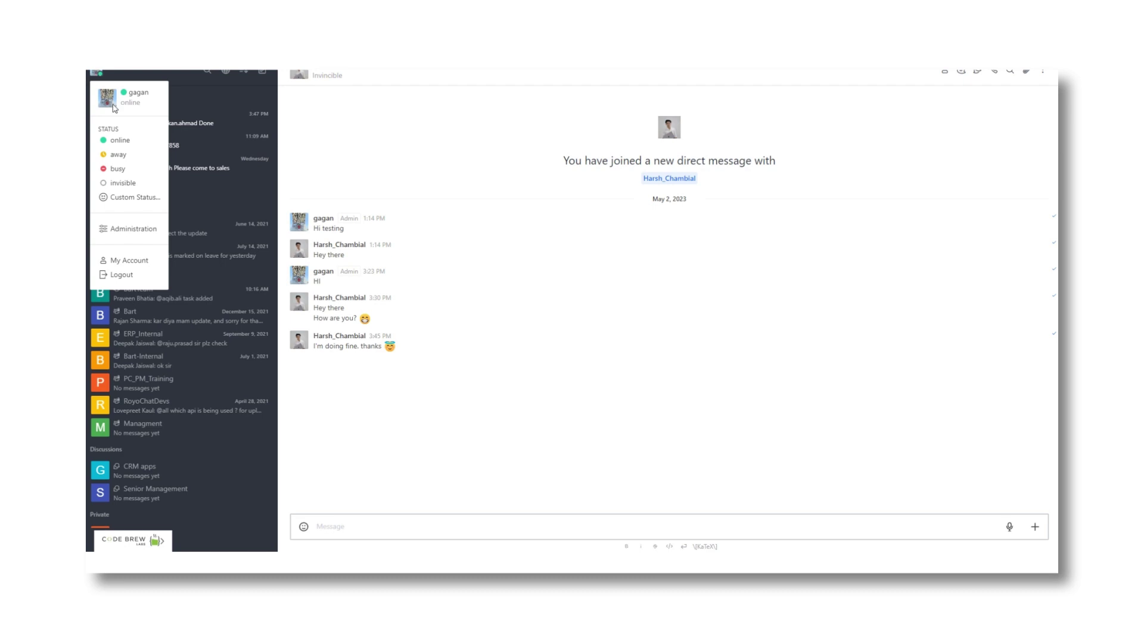
- Open Administration > Users and view the first user's details
left_click(136, 230)
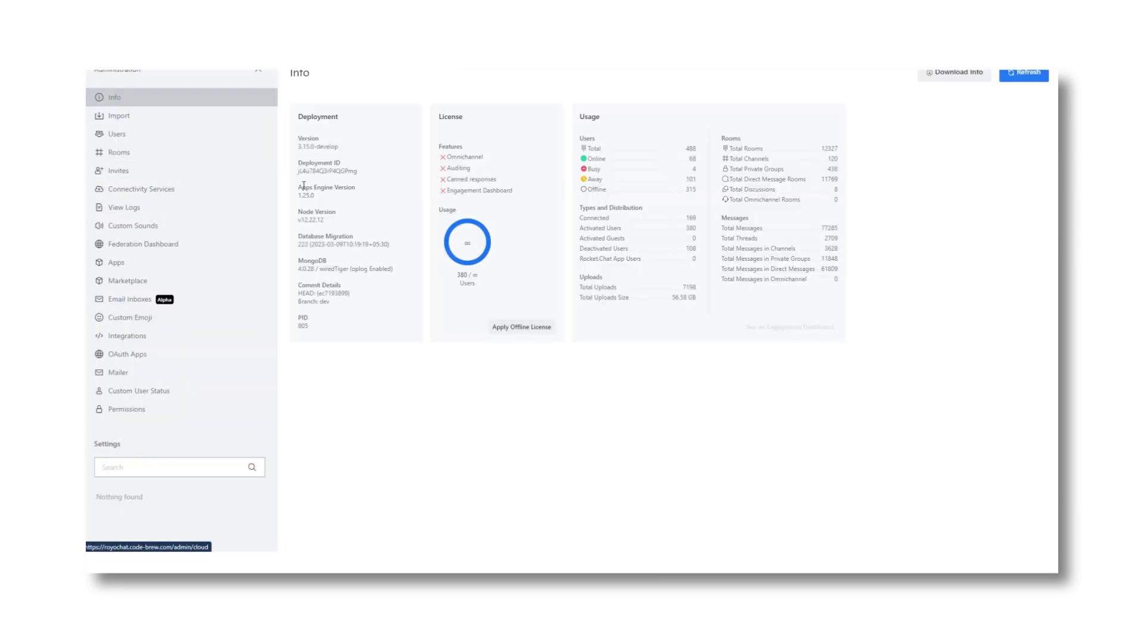
left_click(169, 136)
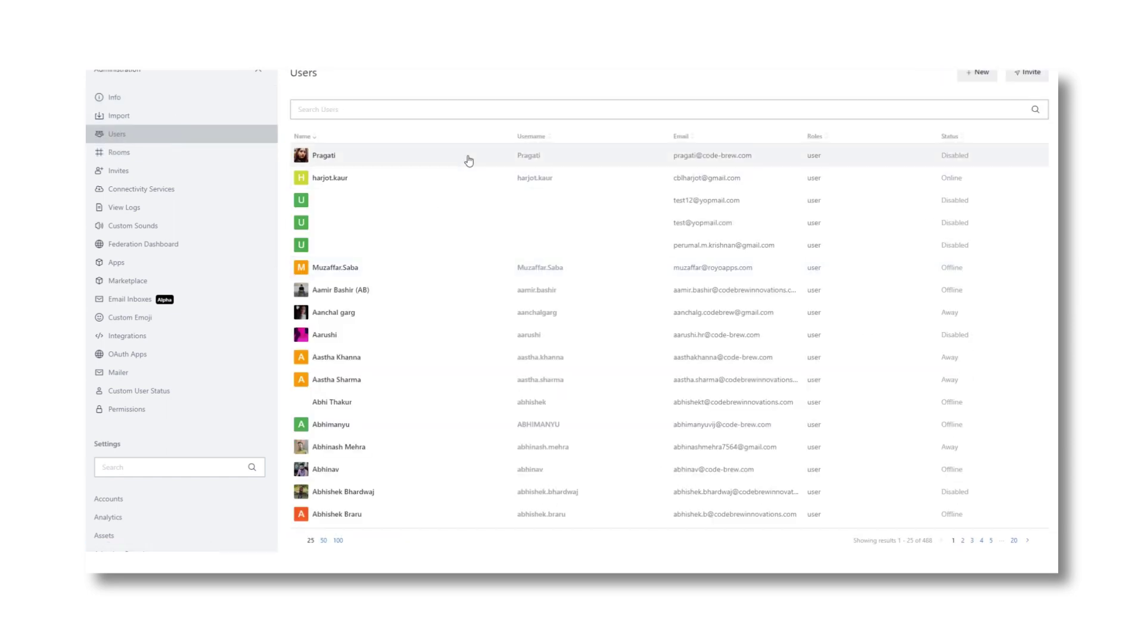
left_click(468, 159)
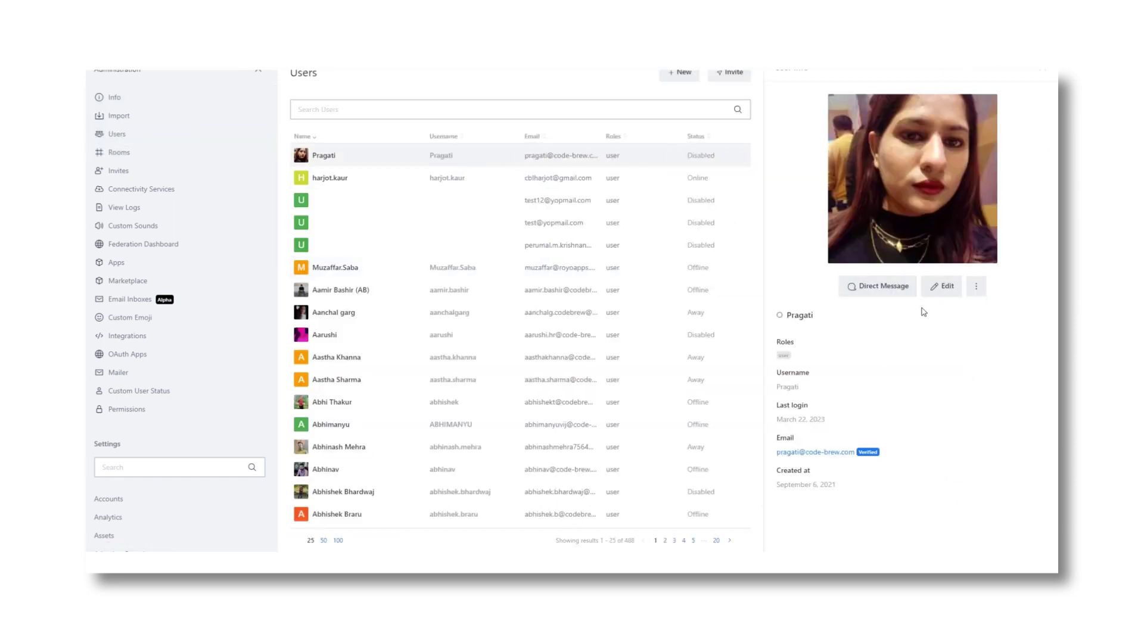
- Edit the first user, tick require password change and view roles, then close without saving
left_click(941, 286)
scroll(864, 203, "down", 3)
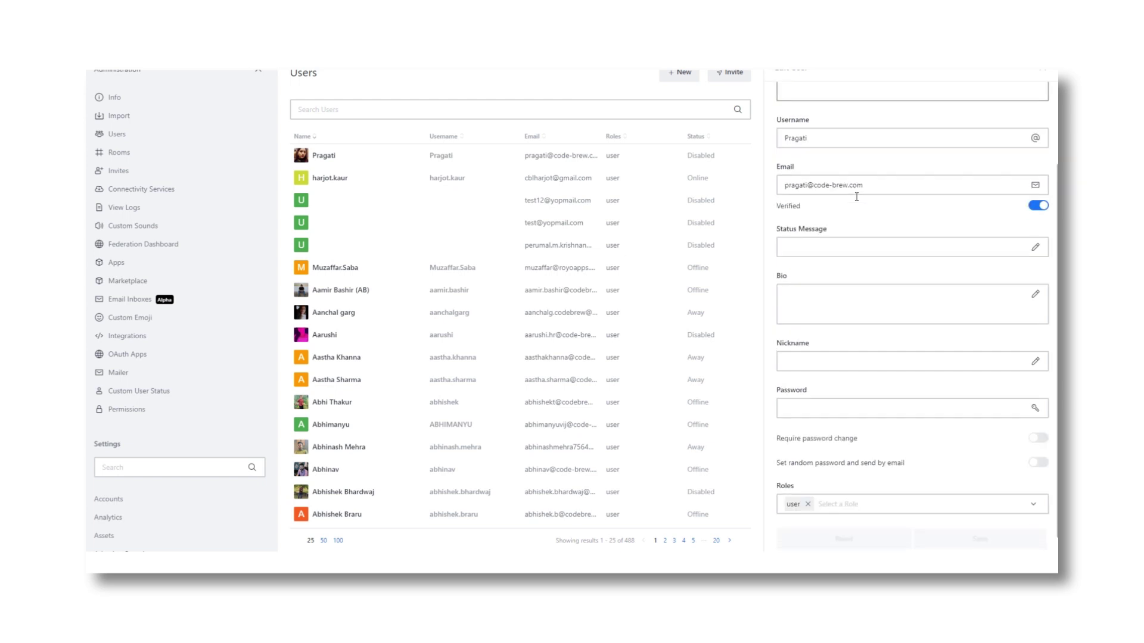
left_click(874, 230)
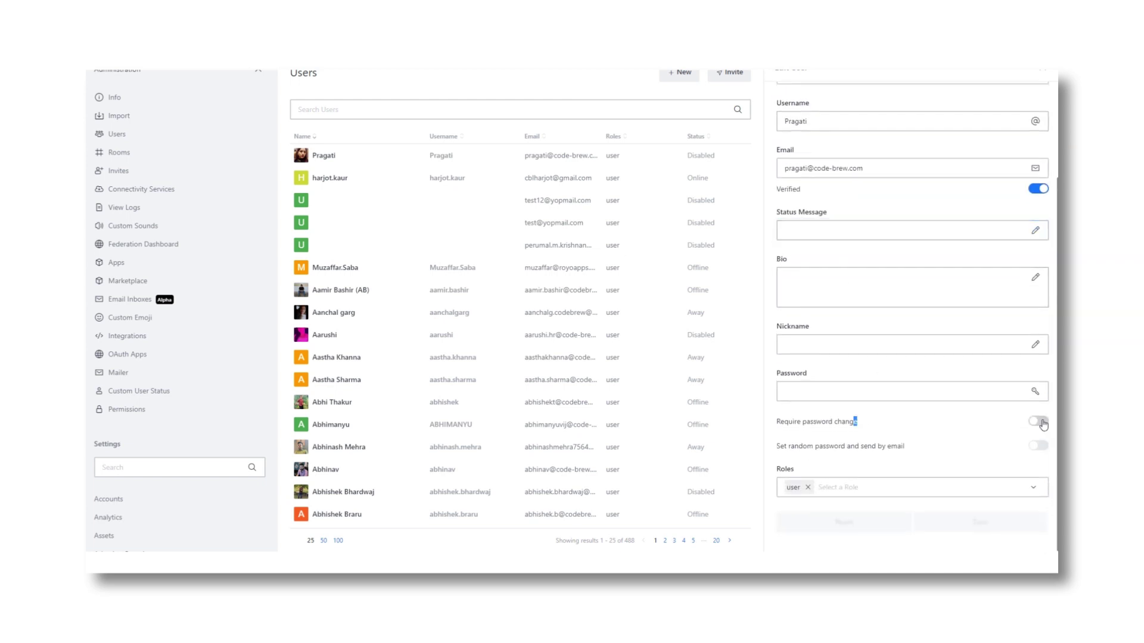
left_click(1038, 422)
left_click(870, 488)
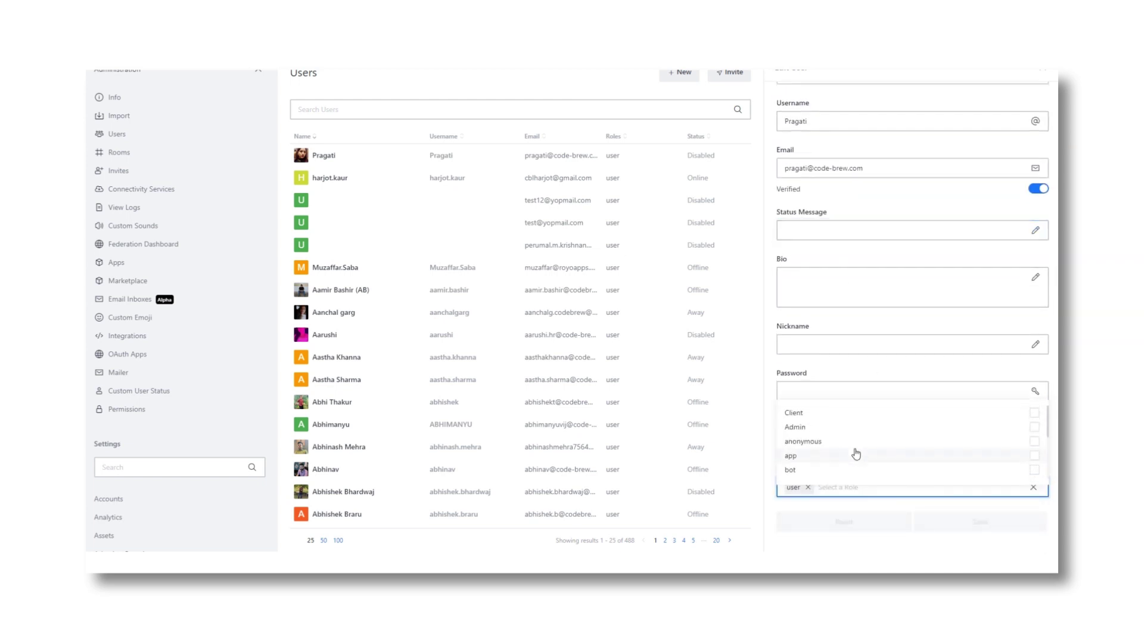
scroll(949, 350, "up", 3)
left_click(1044, 71)
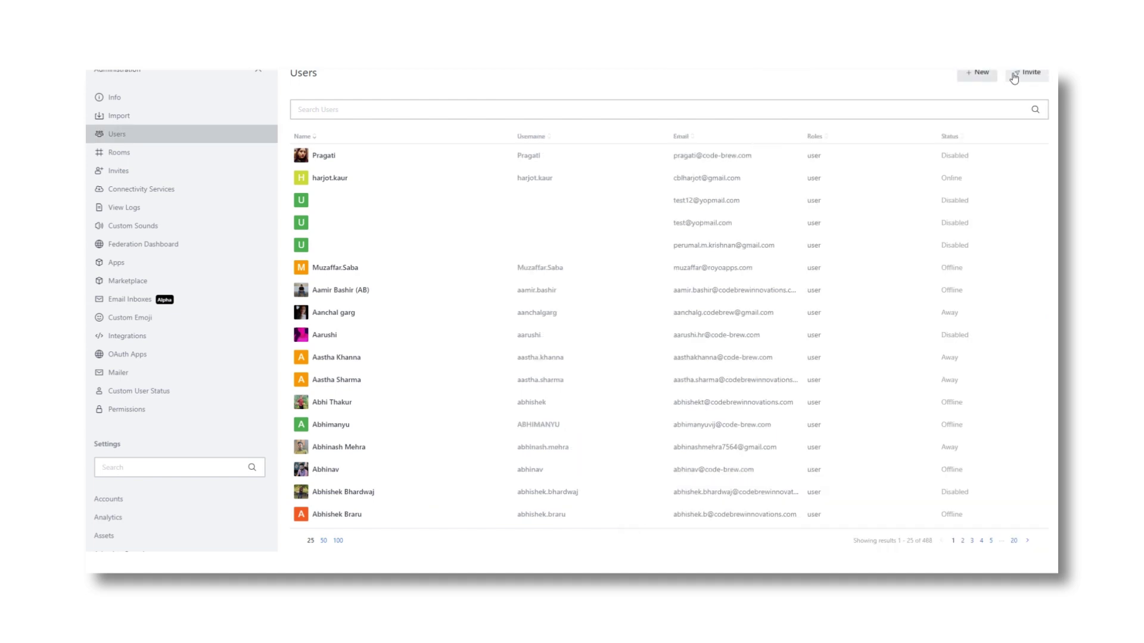
- View the roles on the new-user form, close it, and open the Invite users panel
left_click(977, 76)
scroll(859, 309, "down", 2)
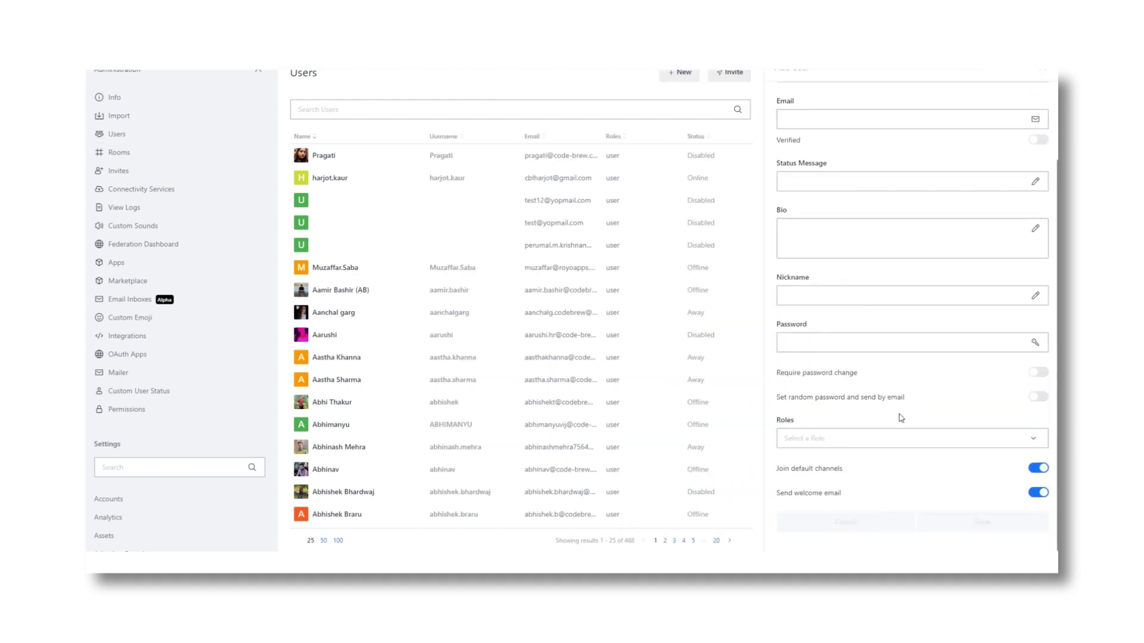
left_click(852, 439)
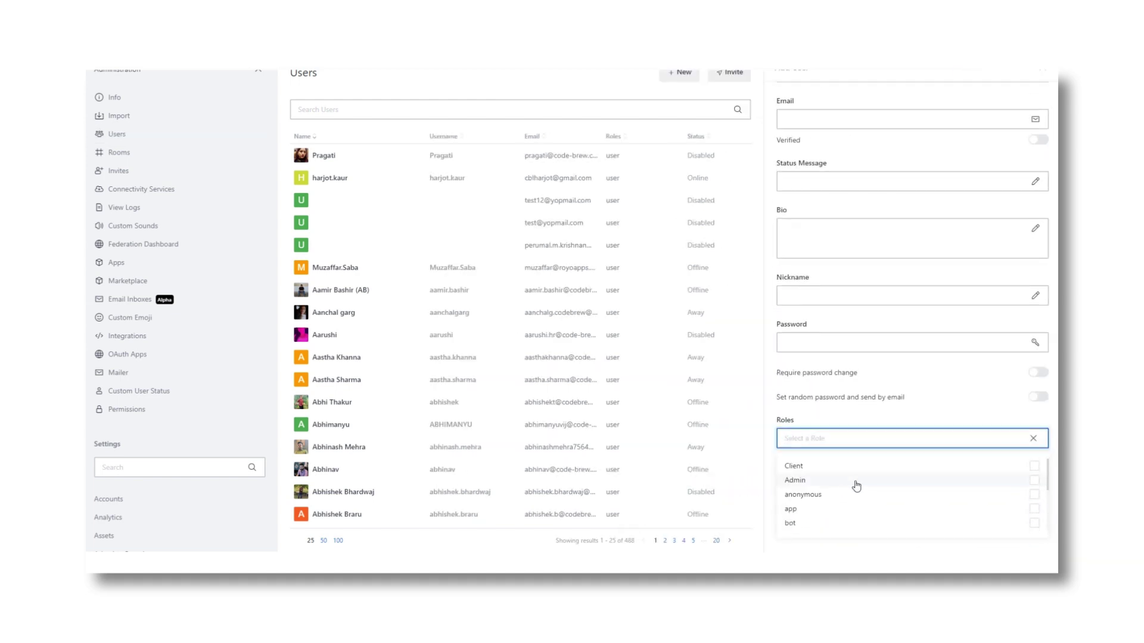
scroll(882, 295, "up", 2)
left_click(1048, 73)
left_click(729, 72)
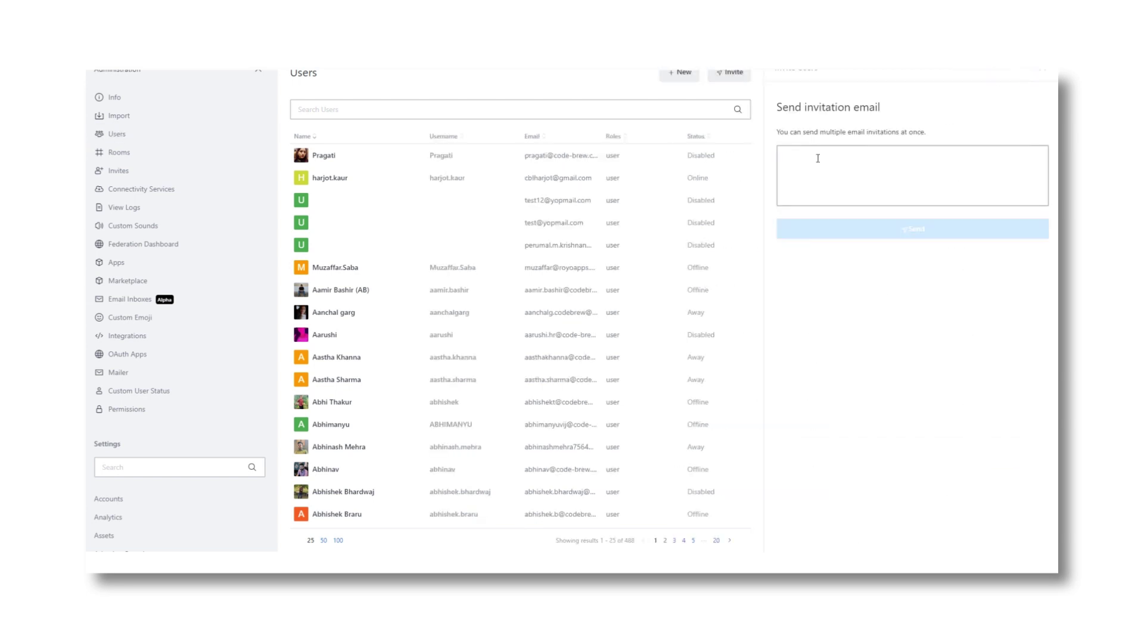
left_click(855, 193)
- Open the admin Rooms list and filter it by Direct, Private, Omnichannel and Teams
left_click(1047, 75)
left_click(182, 154)
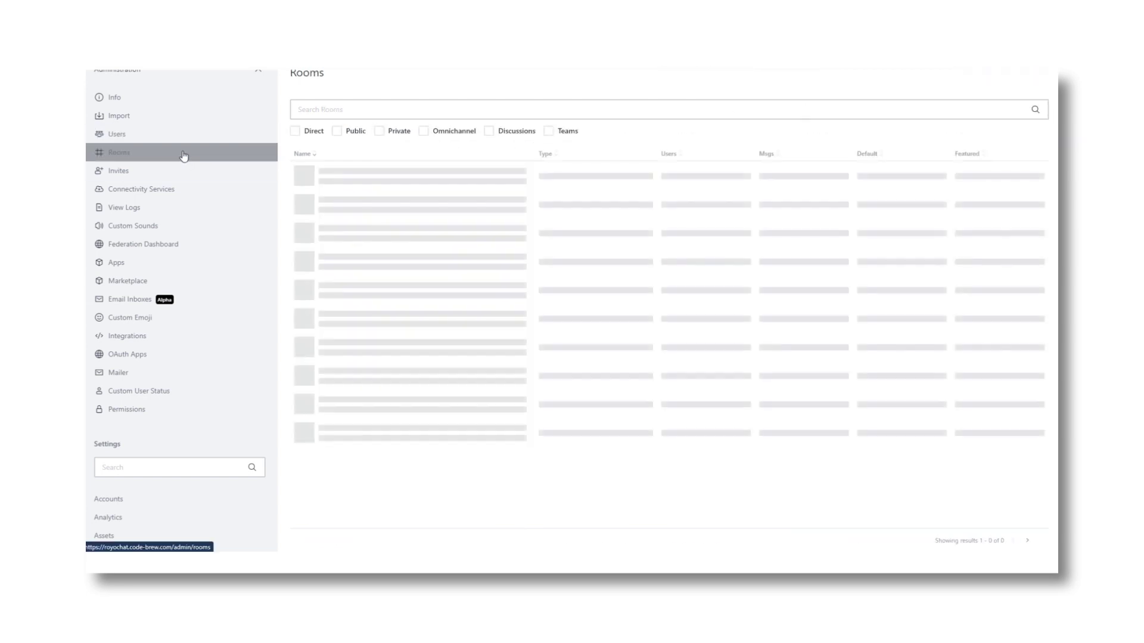
left_click(296, 131)
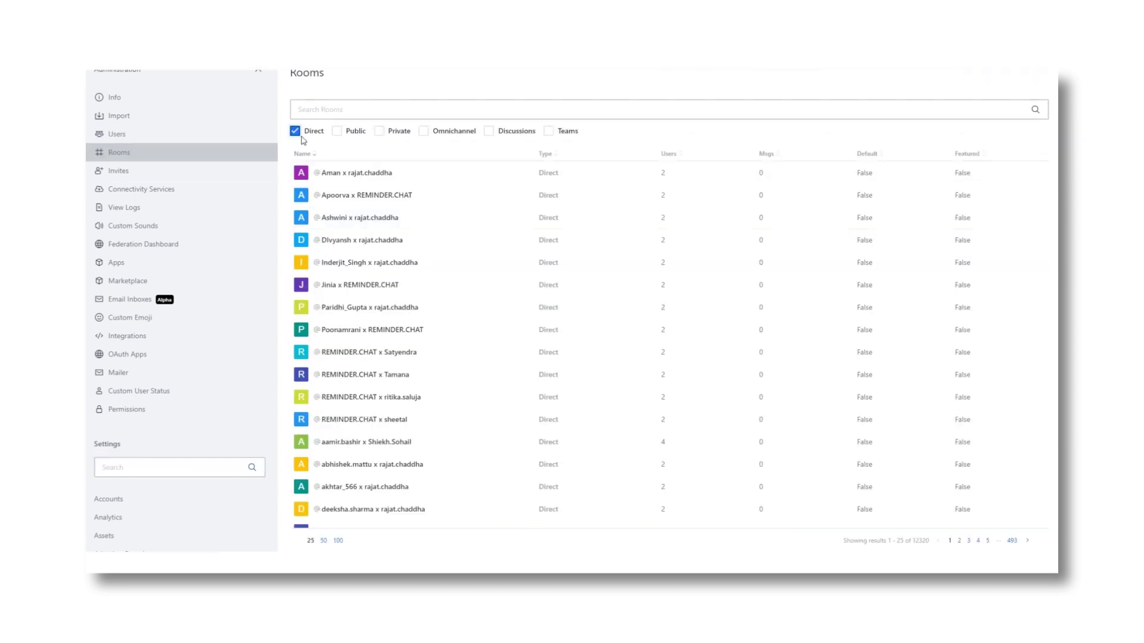
left_click(379, 131)
left_click(422, 133)
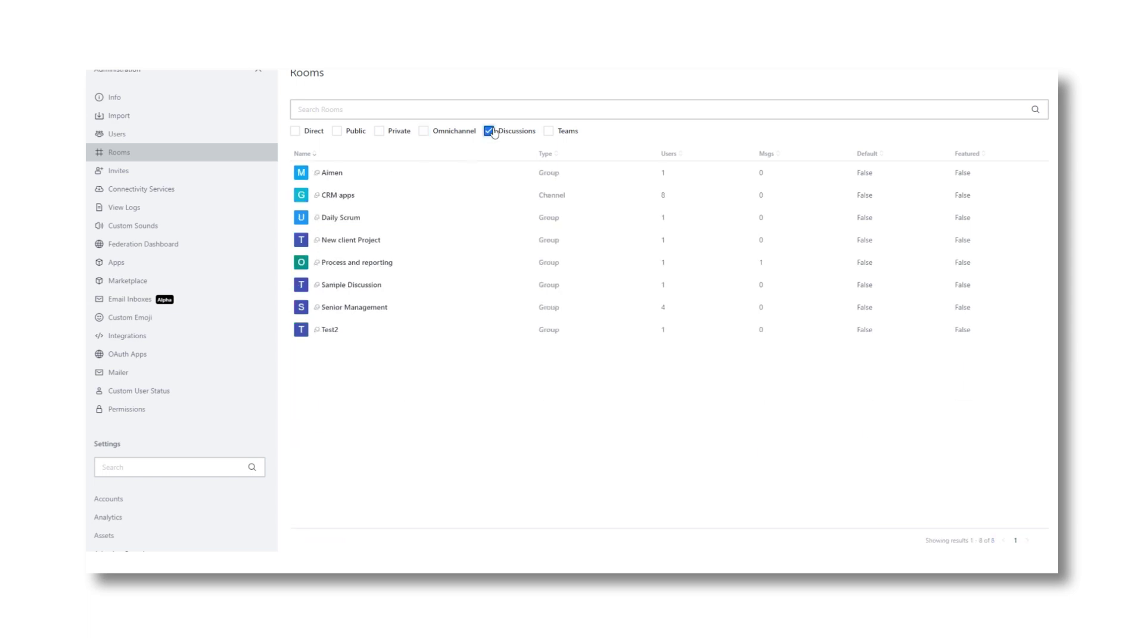
left_click(548, 132)
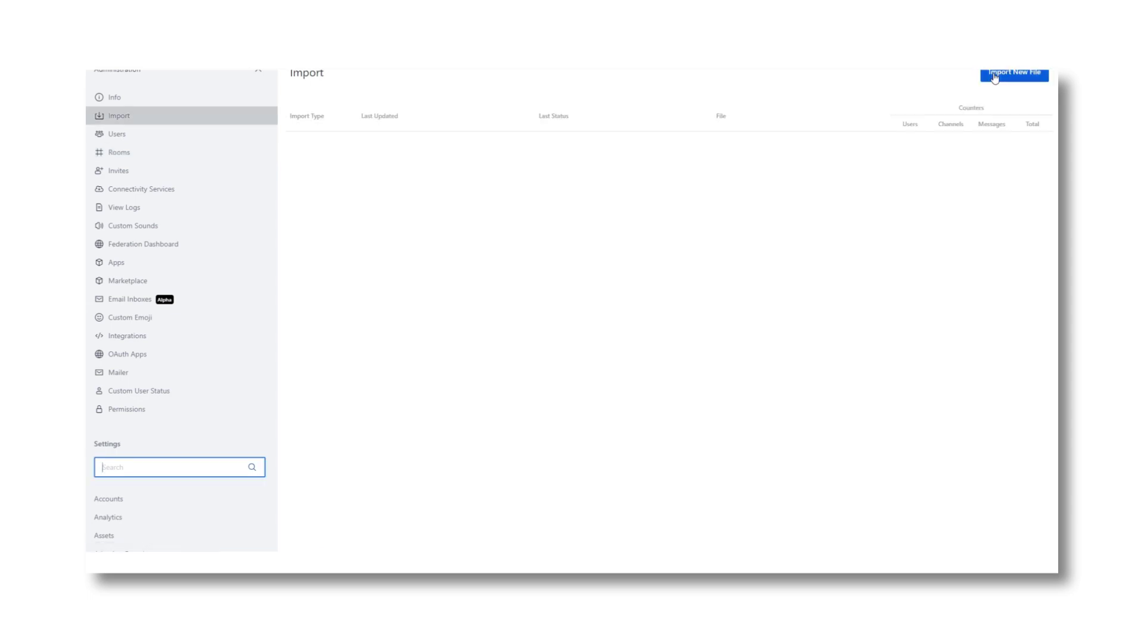
- Start a new file import with CSV as the import type
left_click(994, 79)
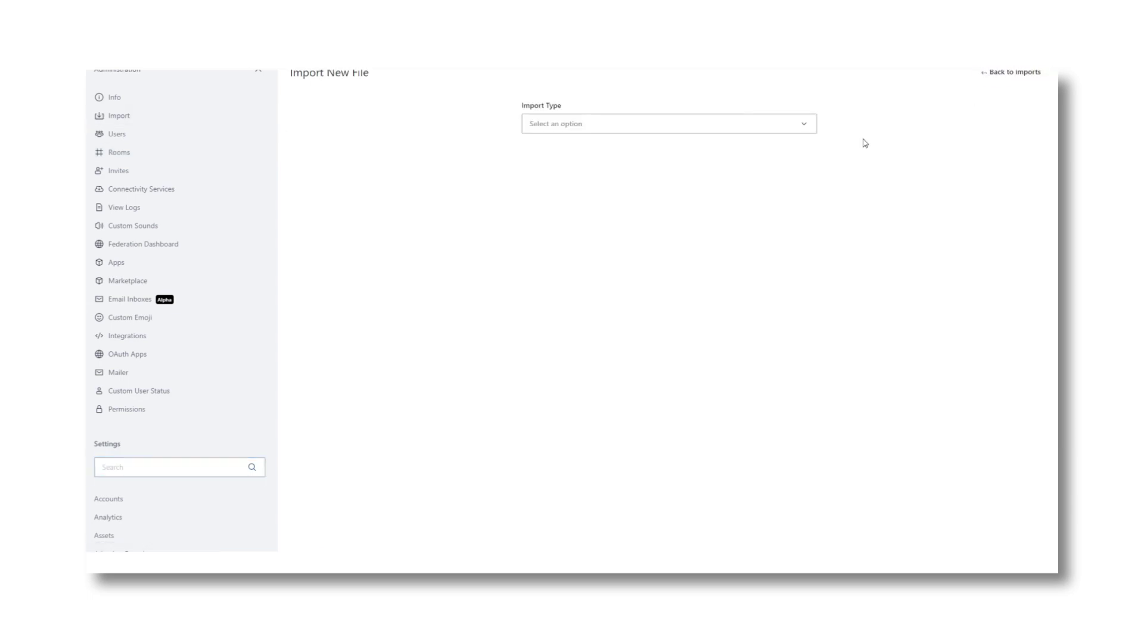
left_click(596, 124)
left_click(603, 155)
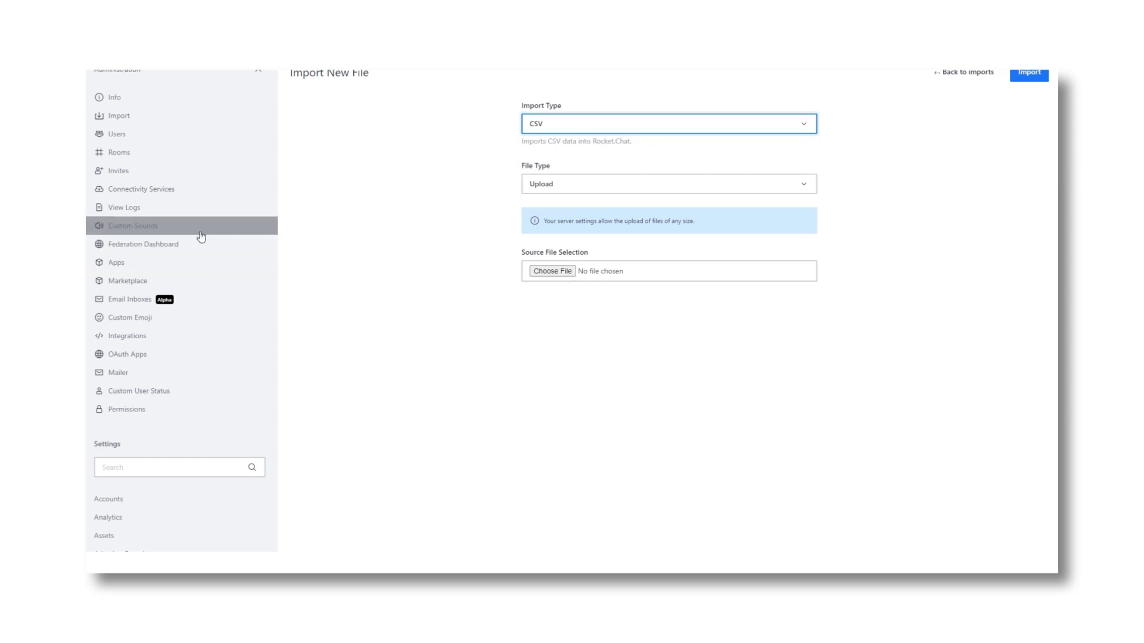
- Visit the Custom User Status and Permissions pages, then the Accounts settings
scroll(205, 220, "down", 2)
left_click(226, 289)
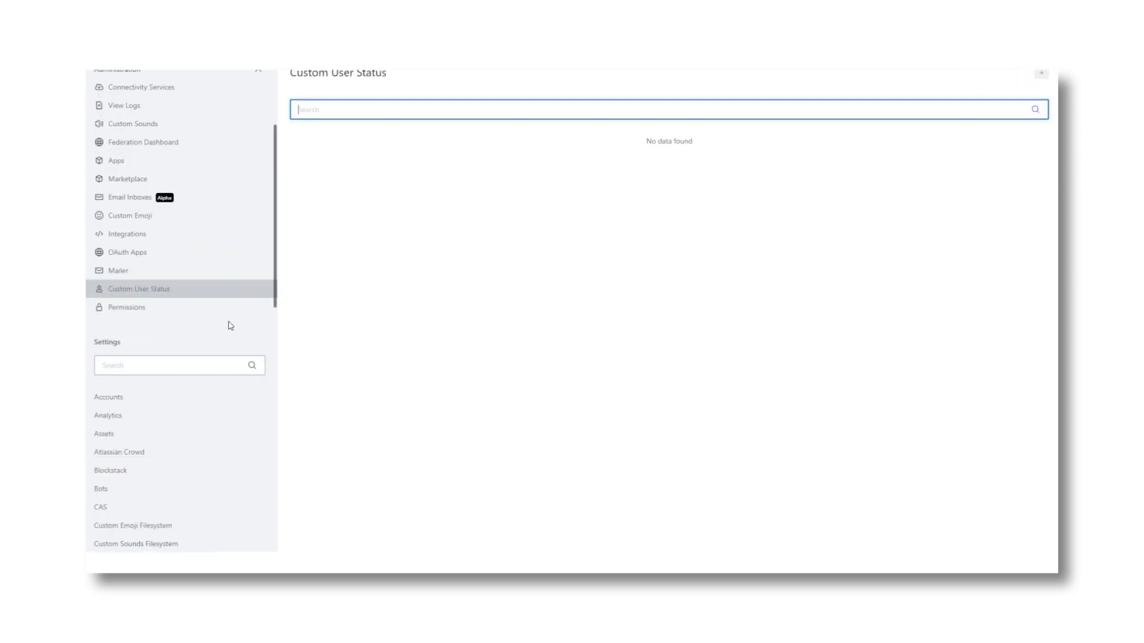
left_click(231, 309)
scroll(393, 298, "down", 2)
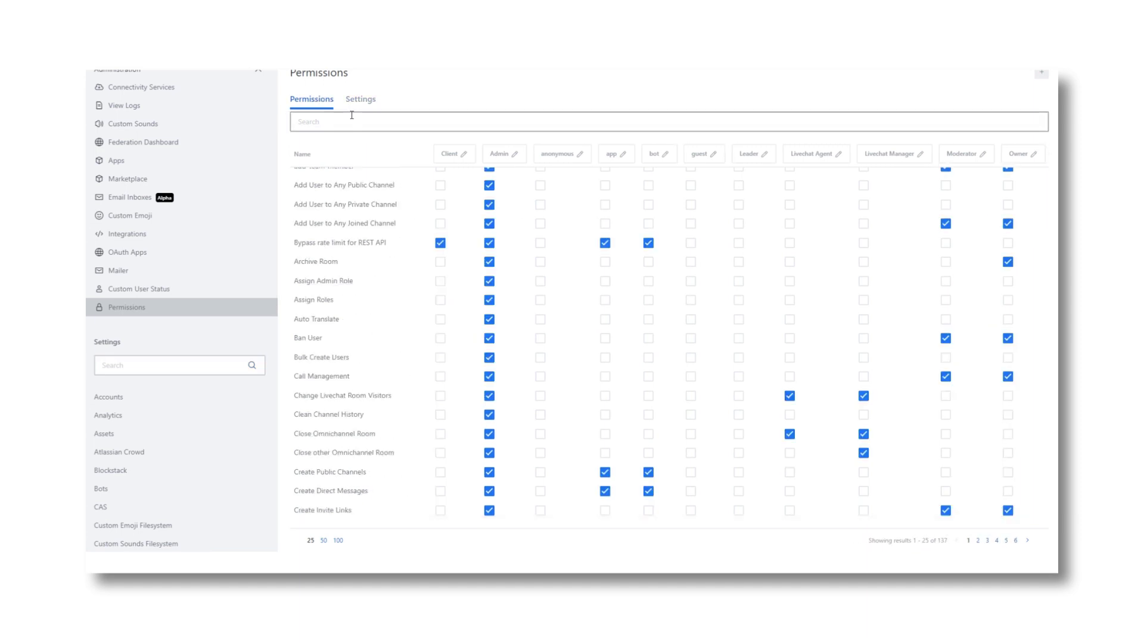
left_click(115, 397)
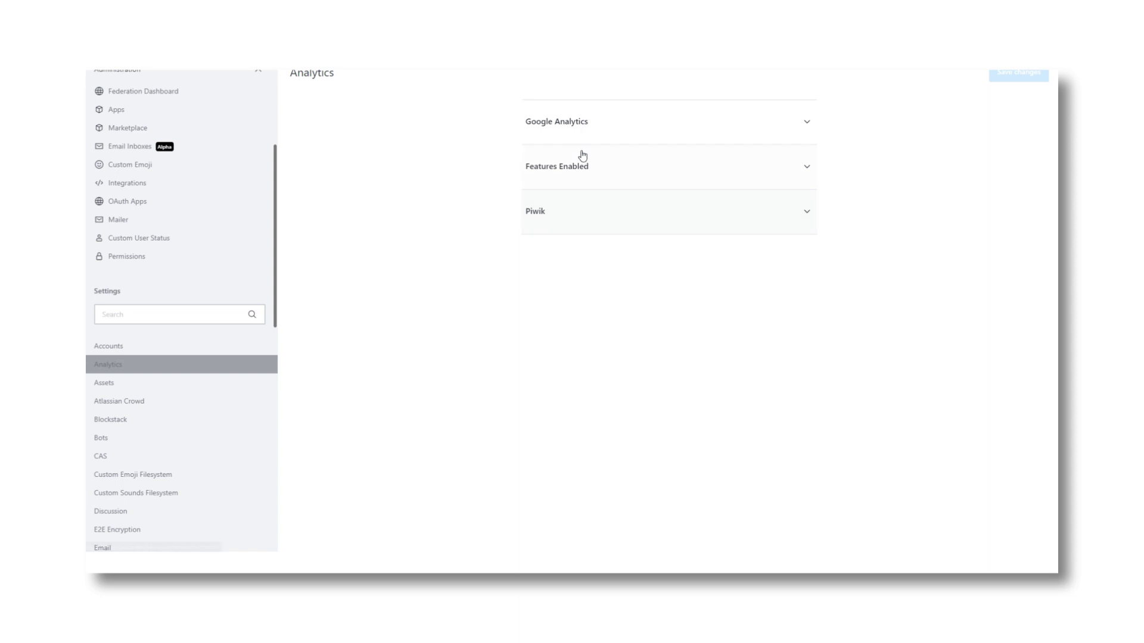
- Expand the Google Analytics and Features Enabled analytics sections, then browse the Assets logo and favicon upload fields
left_click(596, 122)
left_click(537, 257)
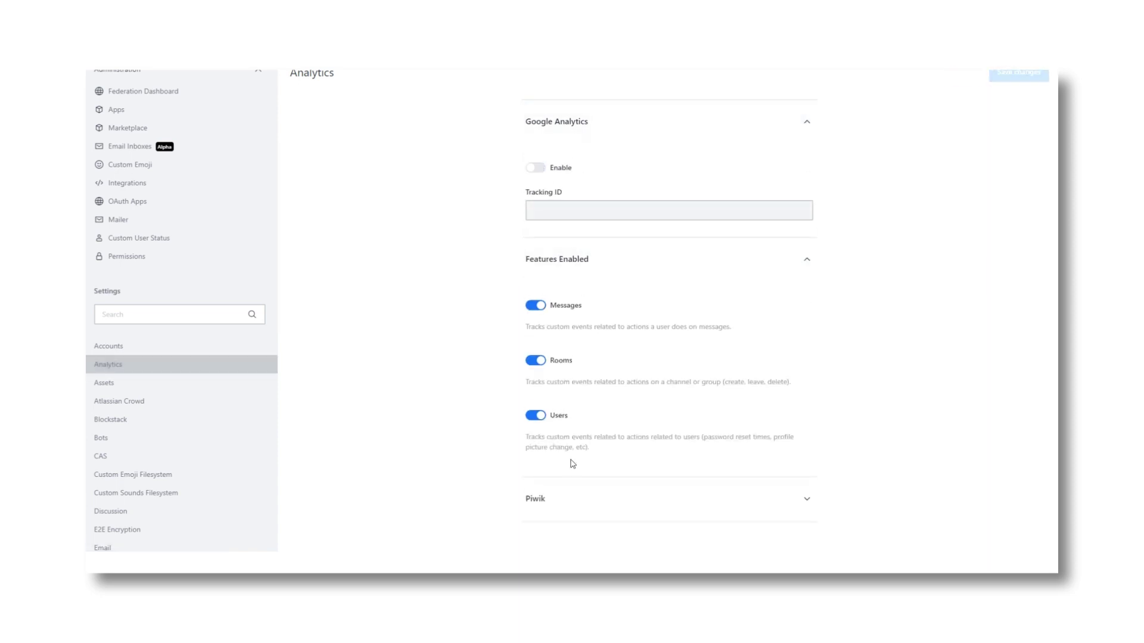
left_click(174, 393)
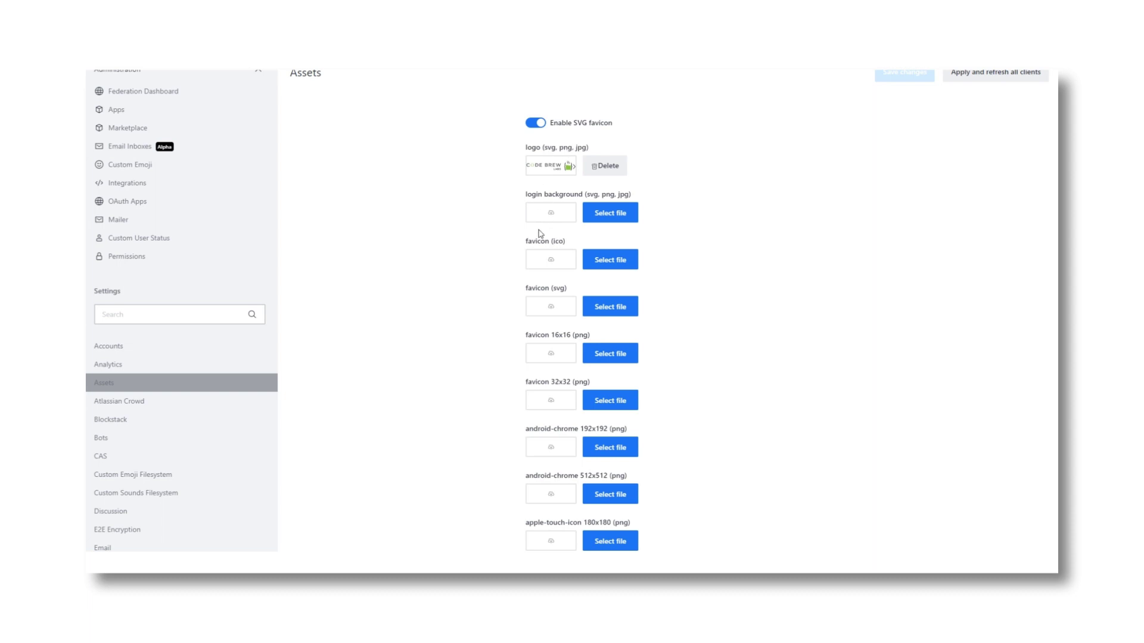
scroll(581, 250, "down", 3)
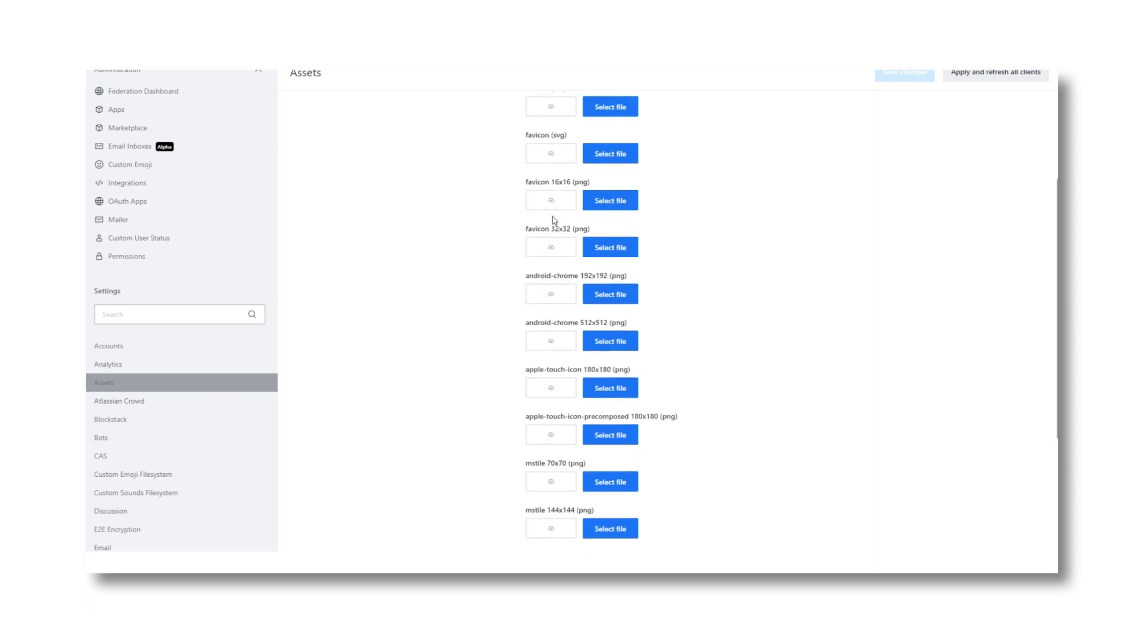
scroll(590, 285, "up", 3)
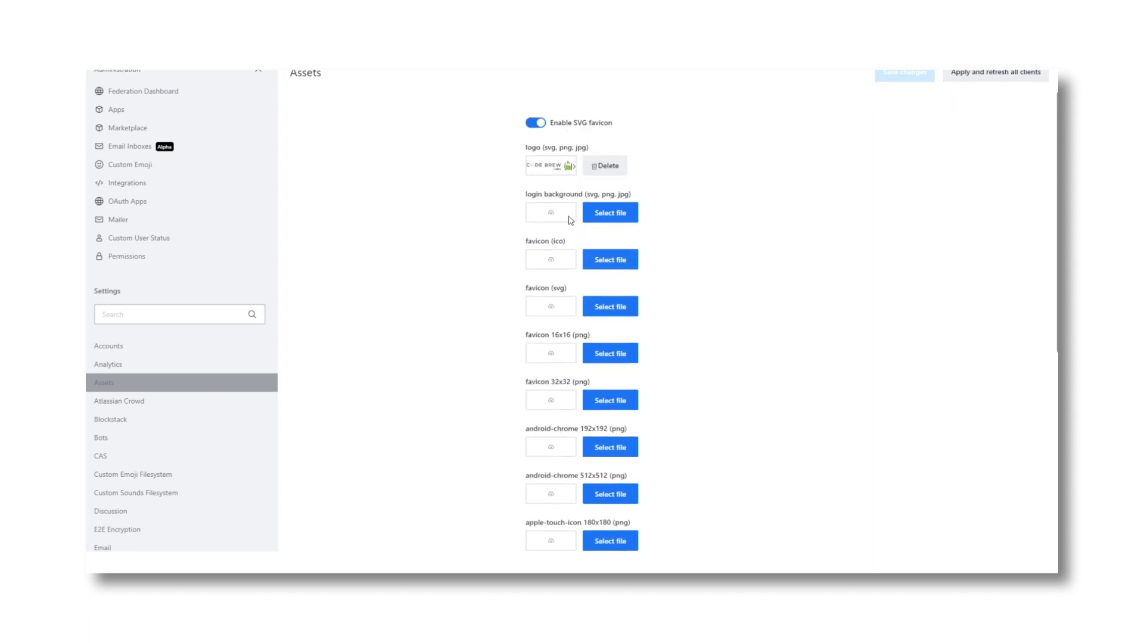